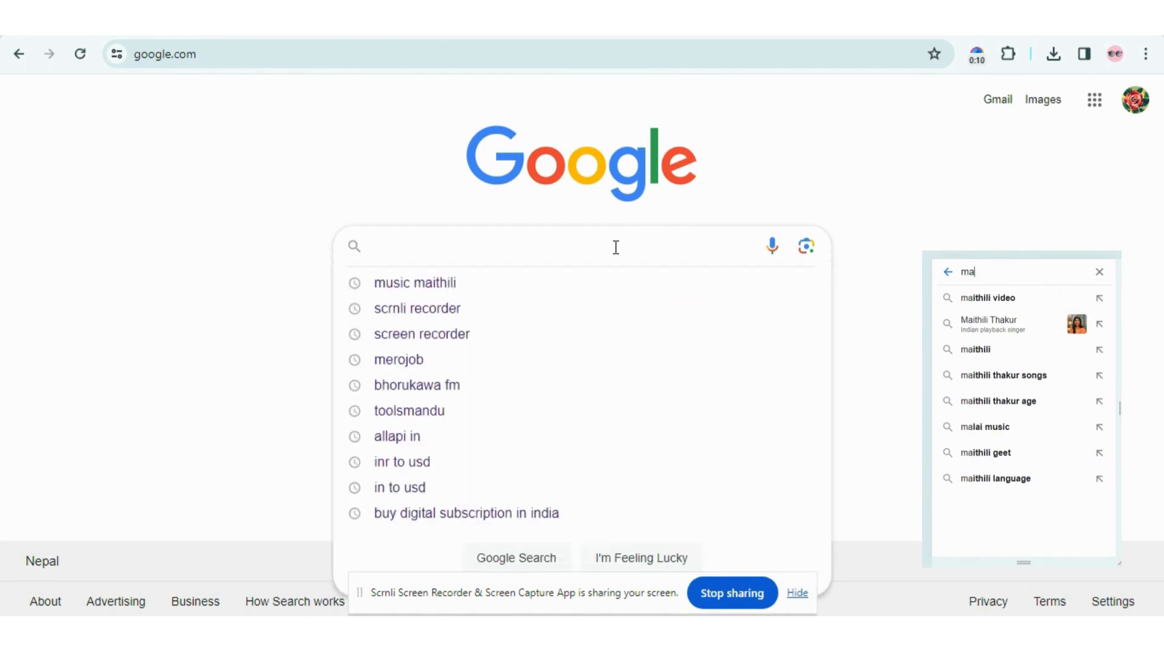
- Search Google for 'music maithili'
{"action": "type", "text": "music "}
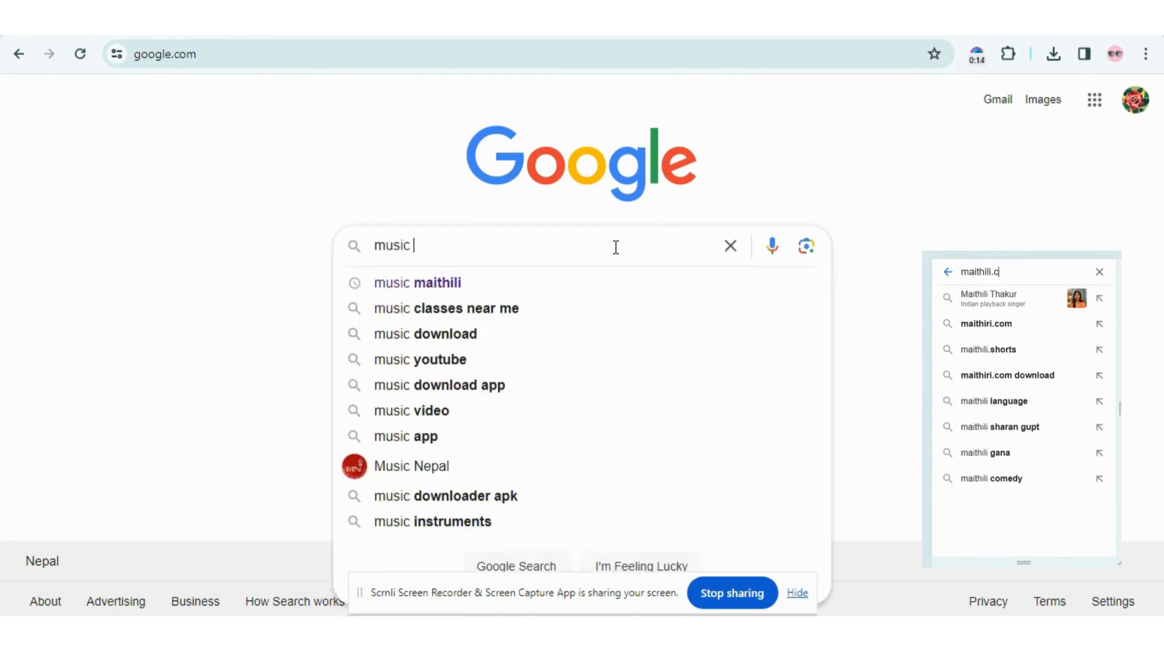
{"action": "type", "text": "maithili"}
{"action": "key", "text": "Return"}
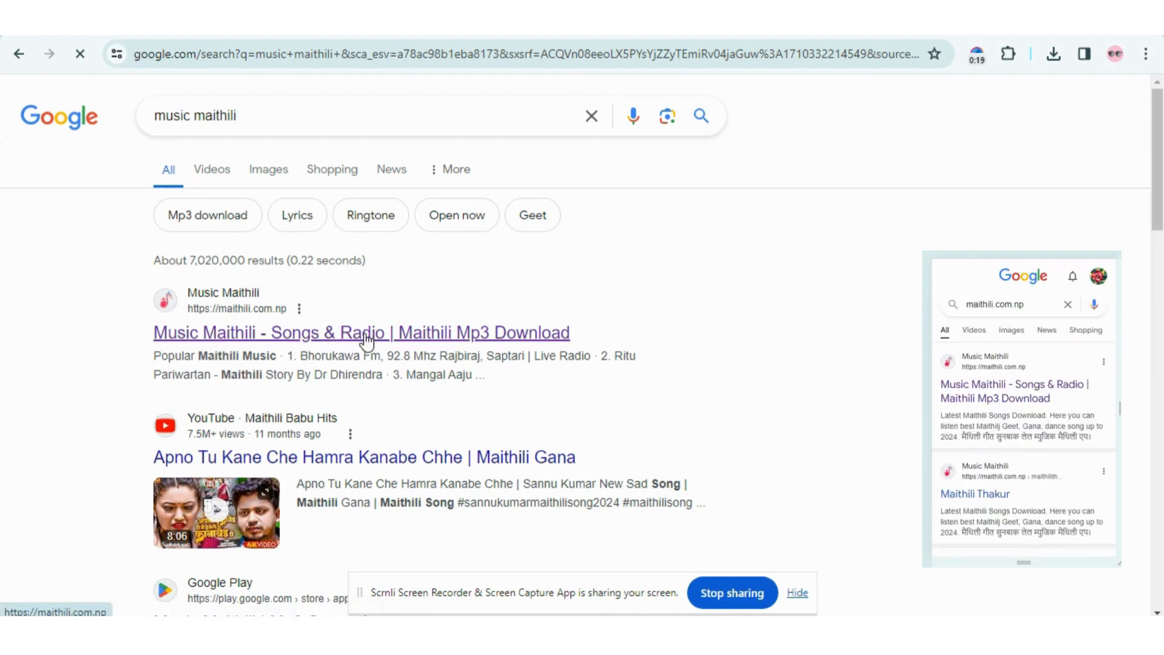
- Open the Music Maithili site from the results and go to its Login form
{"action": "left_click", "coordinate": [351, 334]}
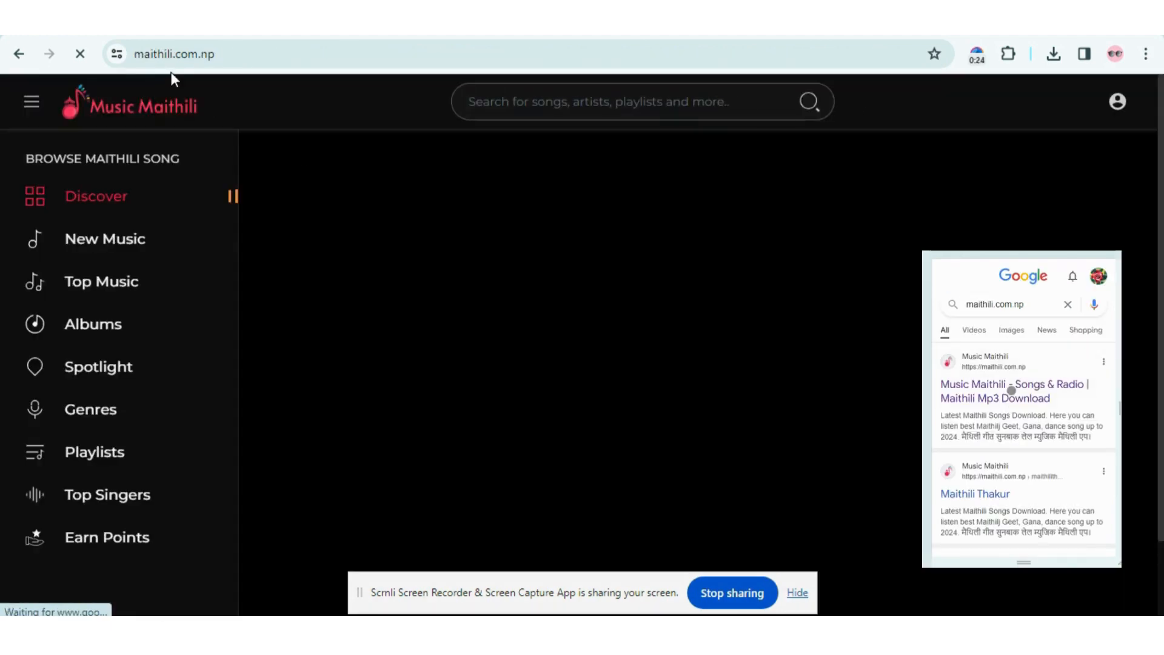
{"action": "double_click", "coordinate": [183, 55]}
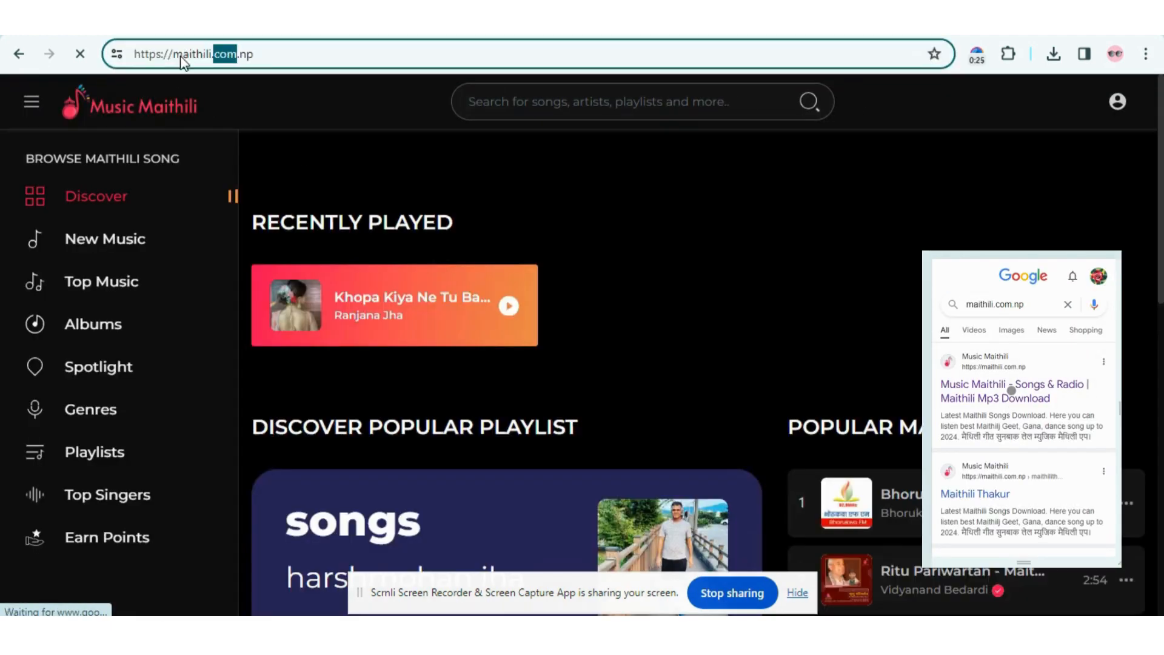
{"action": "left_click", "coordinate": [271, 56]}
{"action": "left_click", "coordinate": [384, 114]}
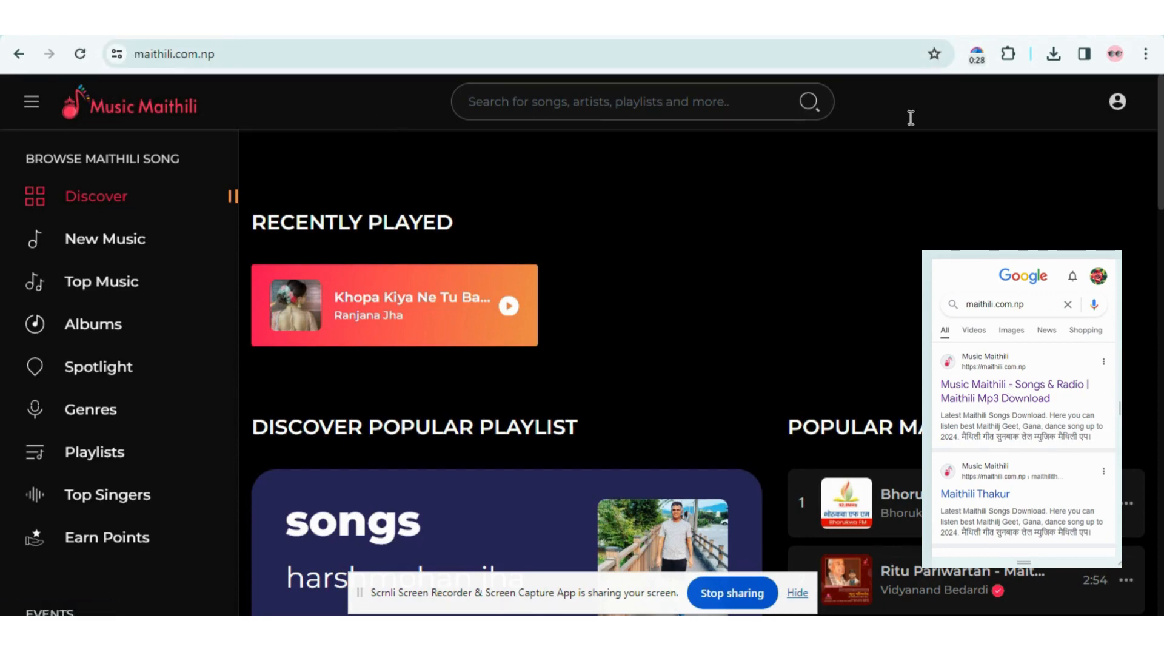
{"action": "left_click", "coordinate": [1118, 103]}
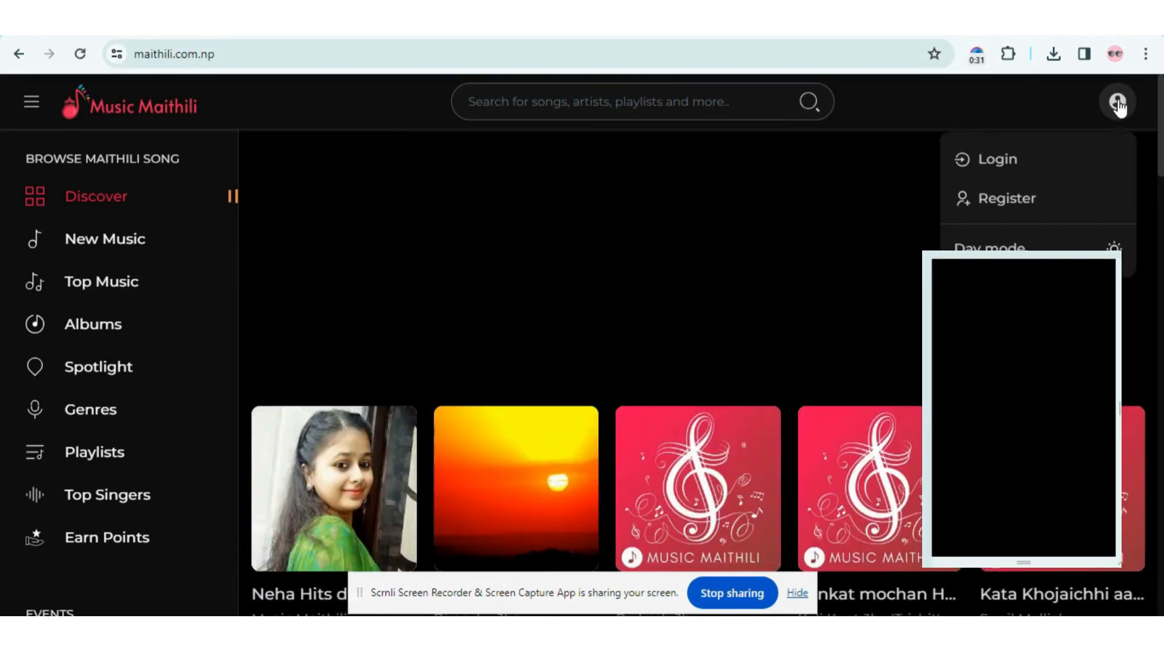
{"action": "left_click", "coordinate": [1009, 152]}
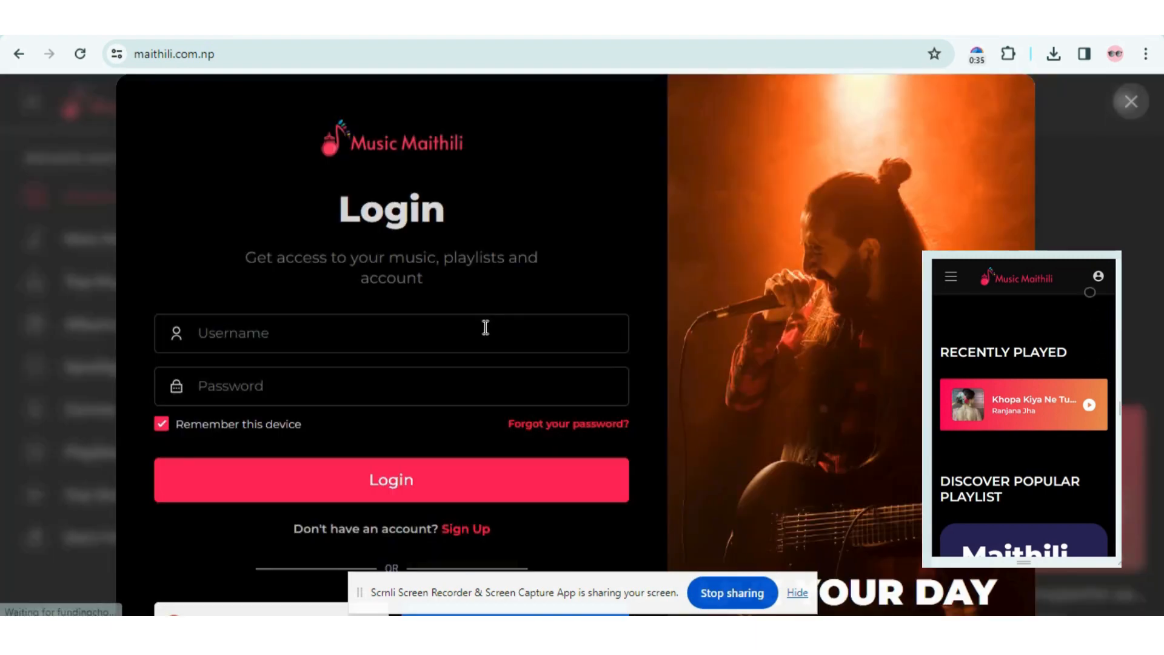
- Log in with the account username and password
{"action": "left_click", "coordinate": [485, 330]}
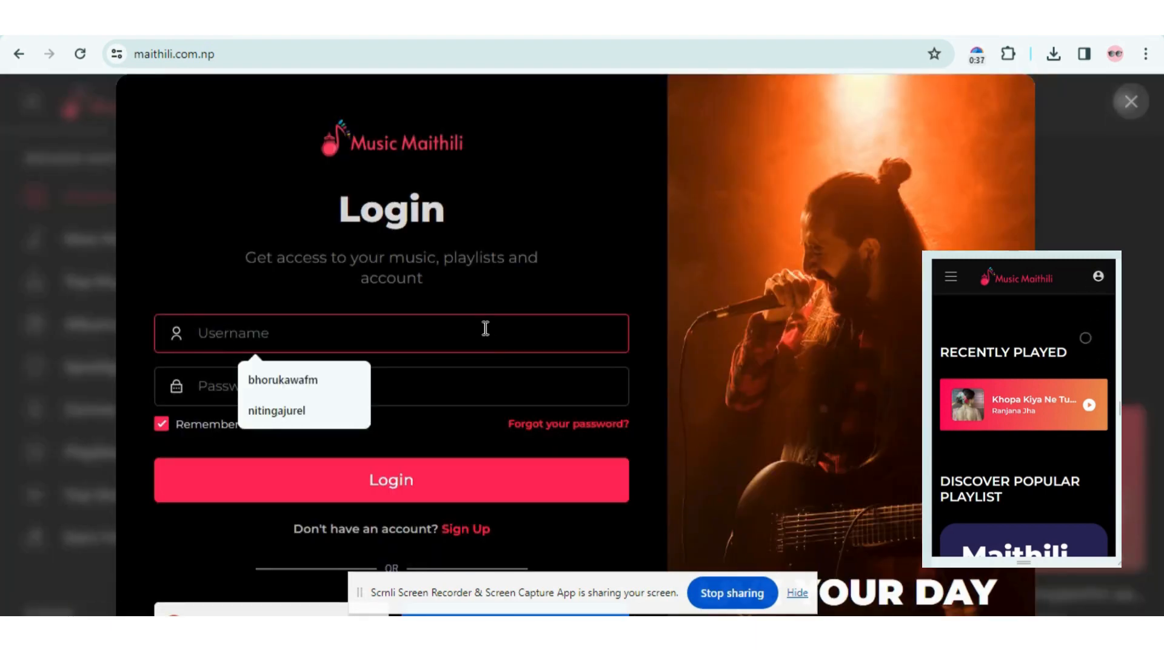
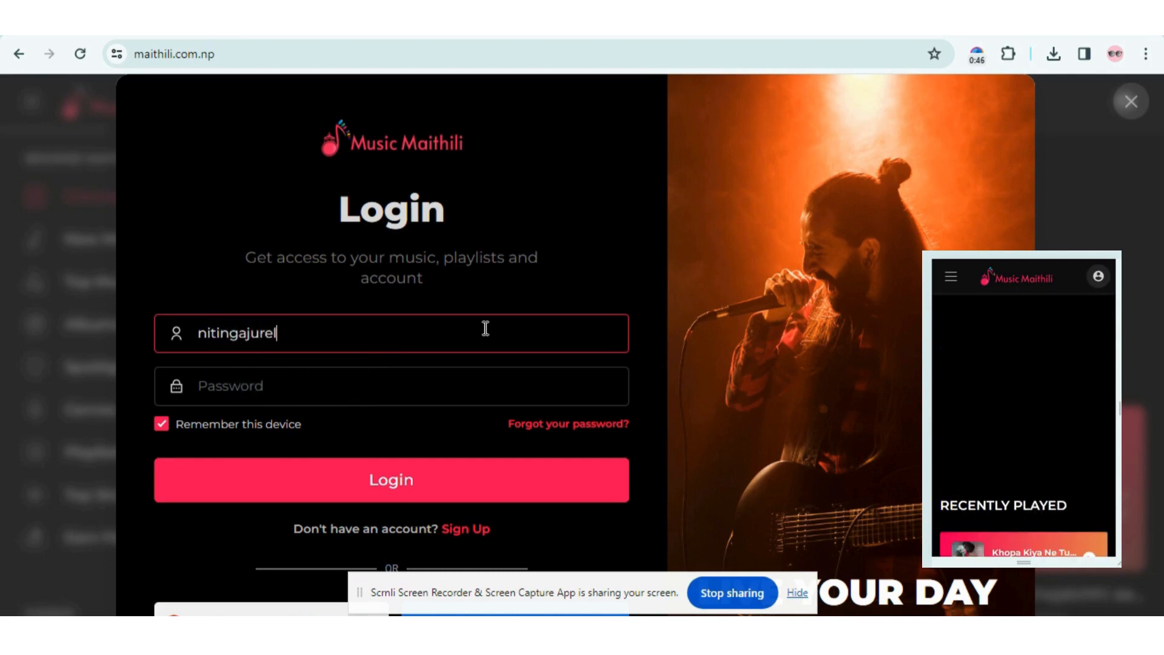
{"action": "double_click", "coordinate": [399, 332]}
{"action": "left_click", "coordinate": [391, 383]}
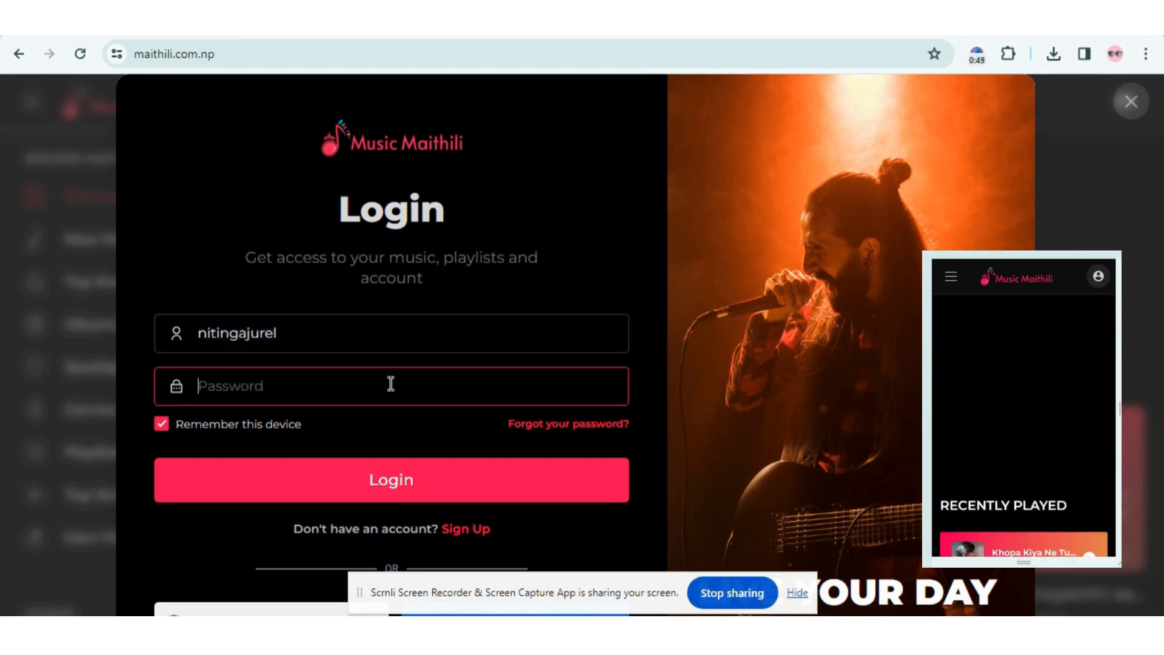
{"action": "key", "text": "ctrl+v"}
{"action": "scroll", "coordinate": [383, 430], "scroll_direction": "down", "scroll_amount": 2}
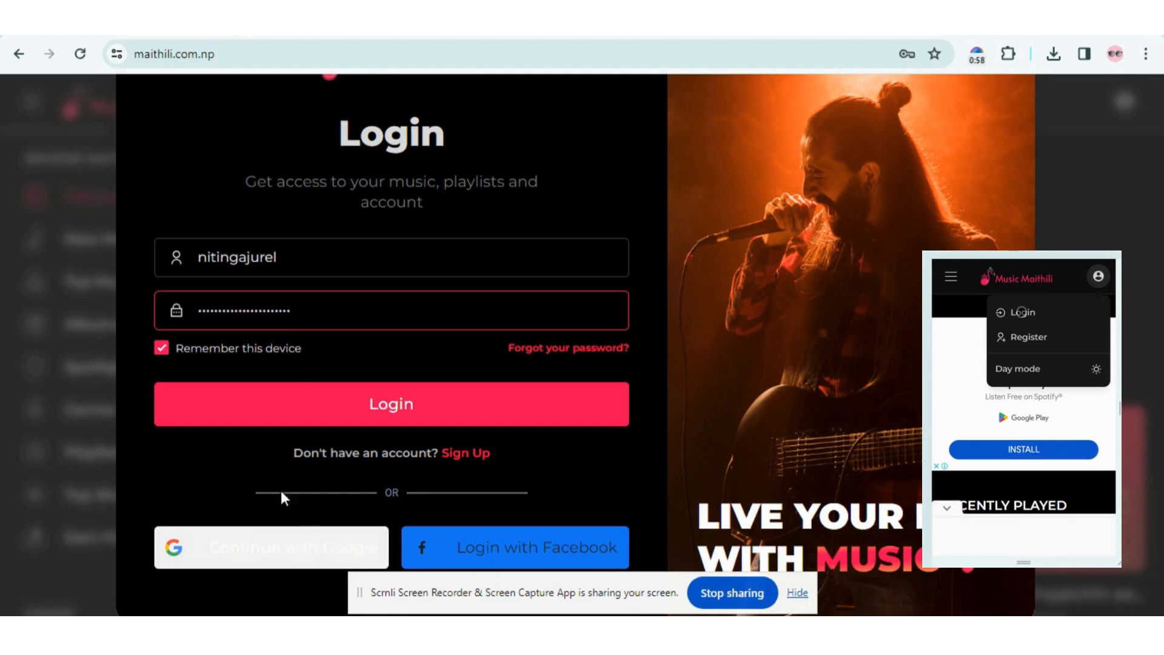
{"action": "scroll", "coordinate": [281, 477], "scroll_direction": "up", "scroll_amount": 1}
{"action": "scroll", "coordinate": [284, 485], "scroll_direction": "down", "scroll_amount": 1}
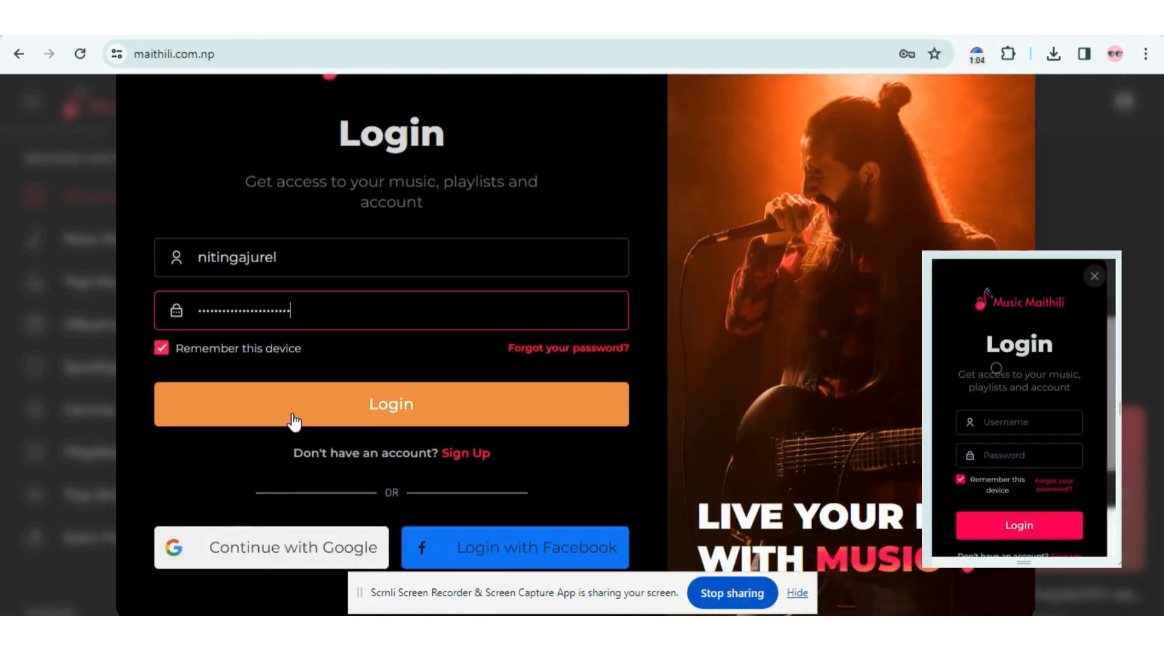
{"action": "scroll", "coordinate": [294, 421], "scroll_direction": "up", "scroll_amount": 1}
{"action": "left_click", "coordinate": [311, 483]}
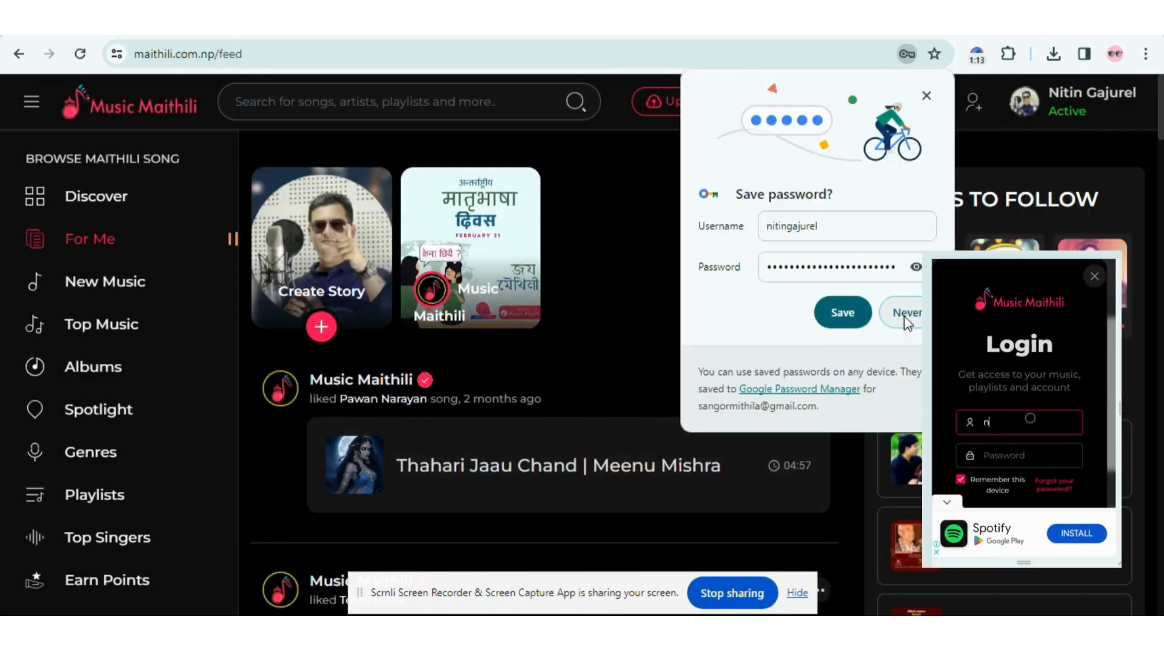
- Decline Chrome's password saving and open the Upload Single Song page
{"action": "left_click", "coordinate": [906, 318]}
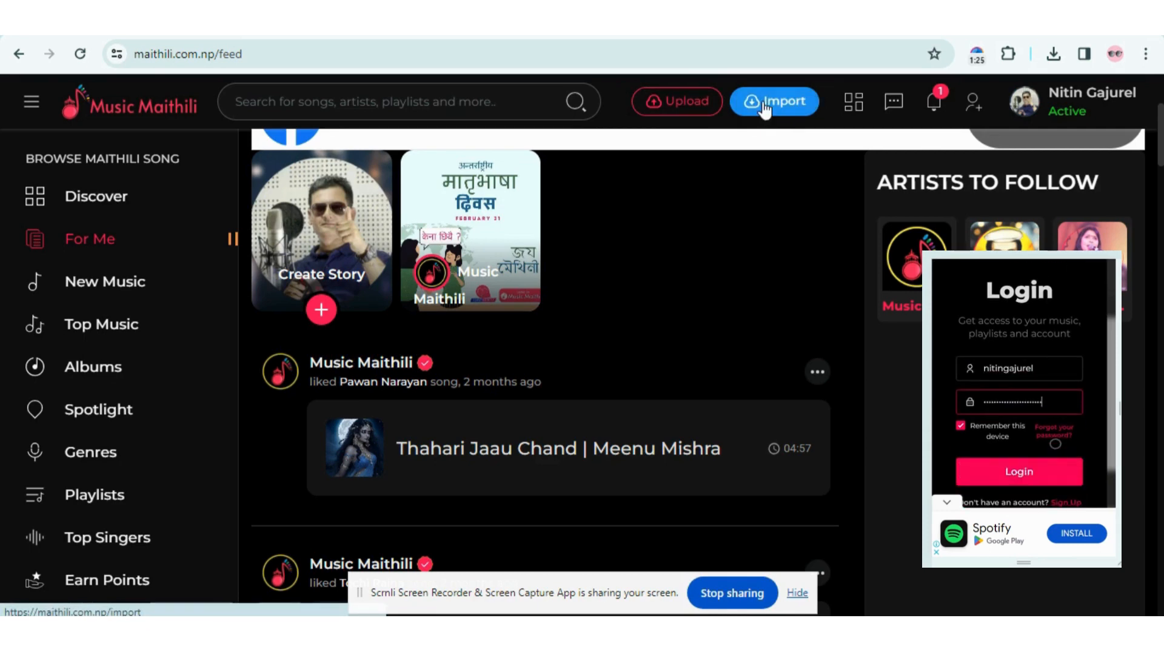
{"action": "left_click", "coordinate": [659, 105]}
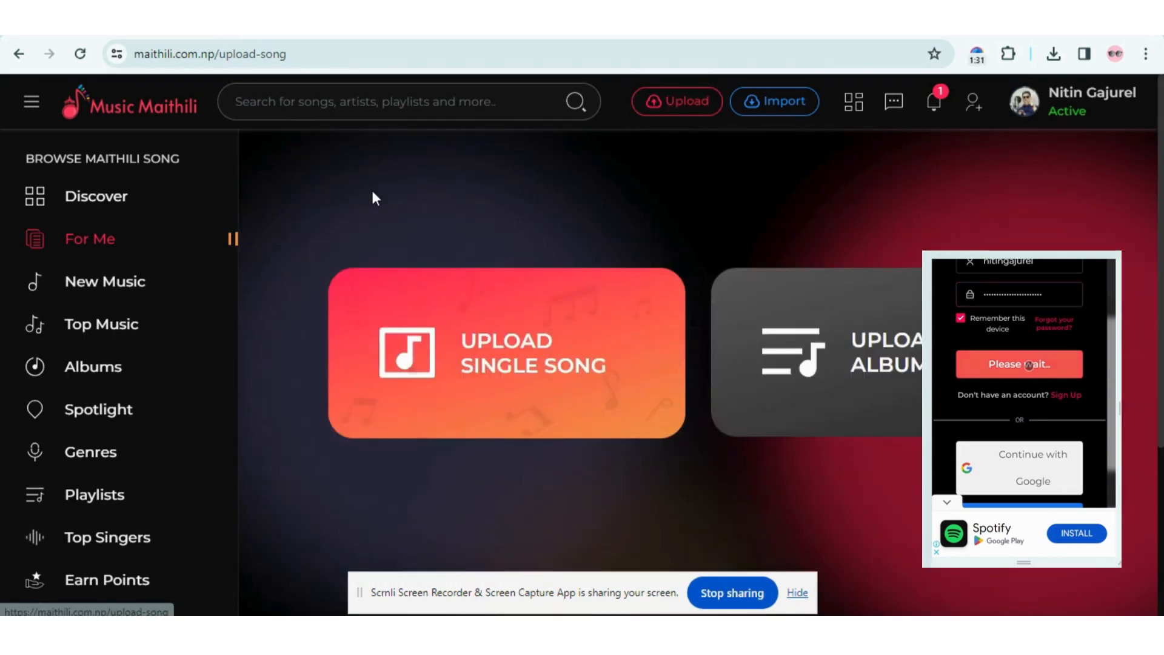
{"action": "scroll", "coordinate": [562, 358], "scroll_direction": "down", "scroll_amount": 2}
{"action": "scroll", "coordinate": [508, 325], "scroll_direction": "up", "scroll_amount": 1}
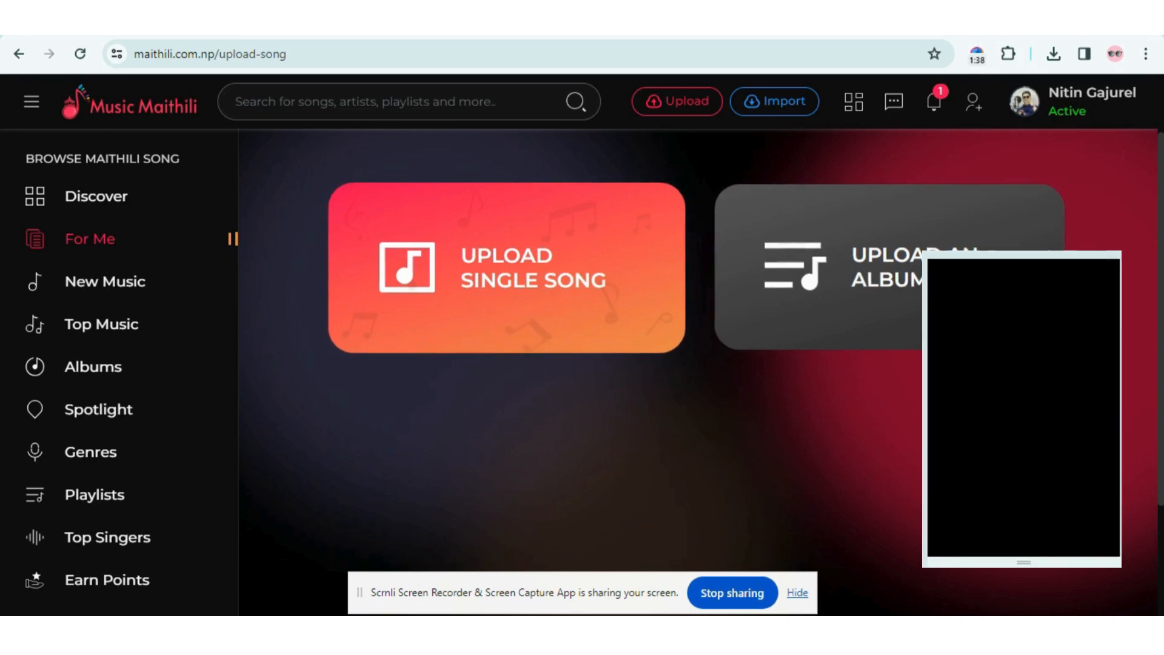
{"action": "left_click", "coordinate": [512, 285]}
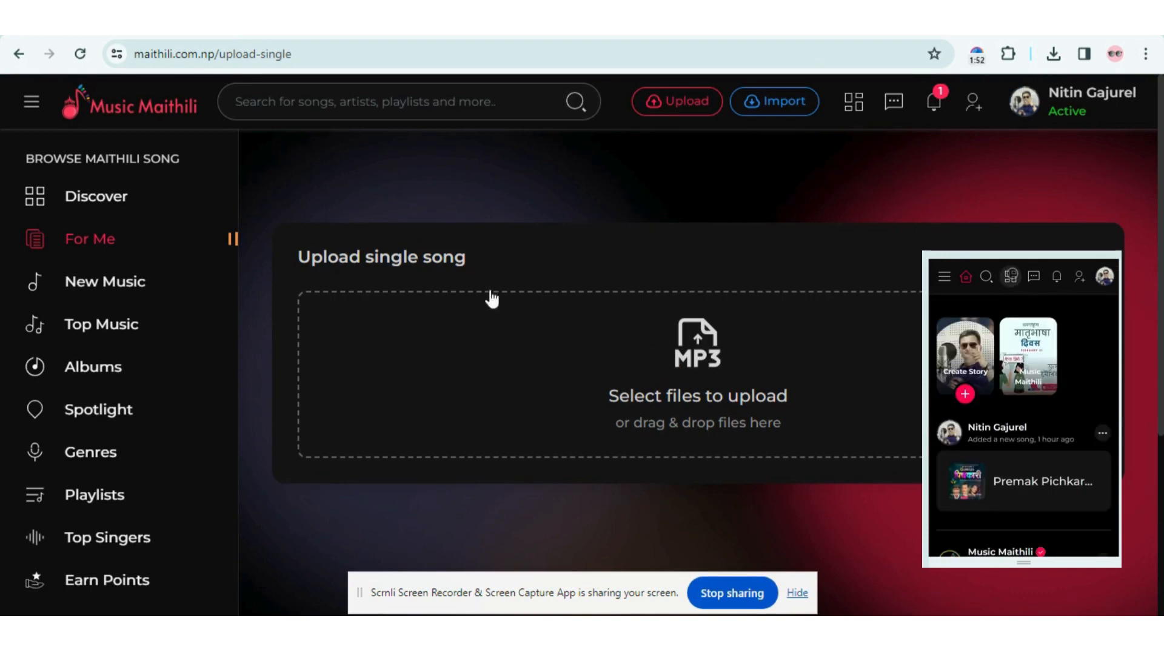
- Upload Premak Pichkari.mp3 from the Upload songs folder
{"action": "left_click", "coordinate": [616, 358]}
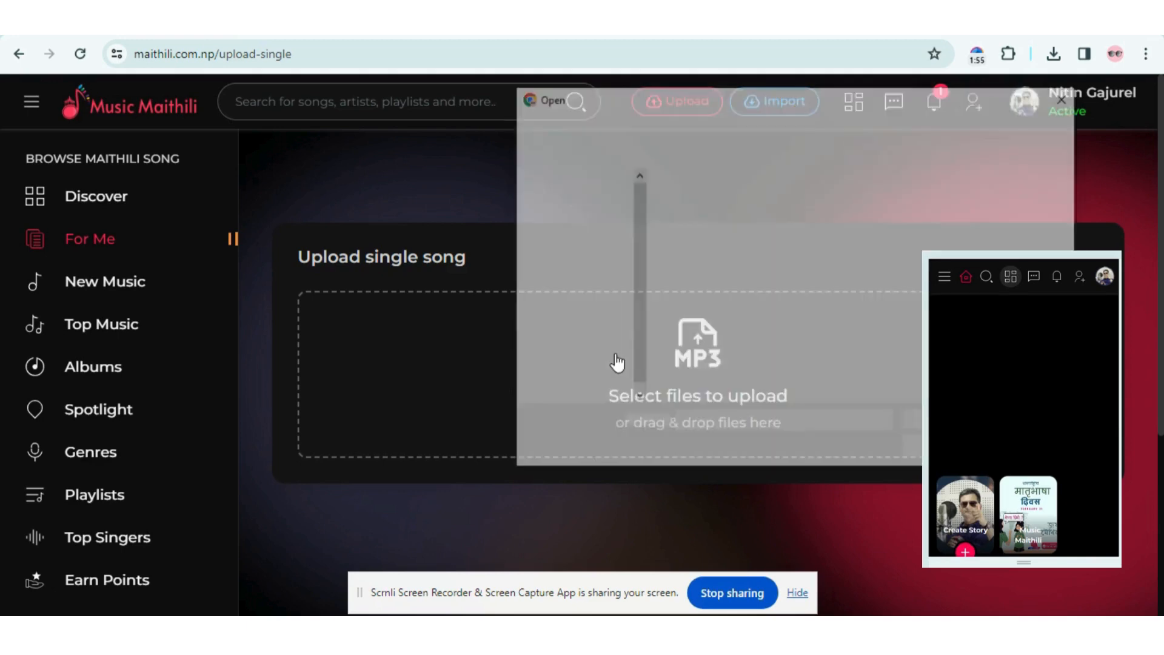
{"action": "double_click", "coordinate": [741, 212]}
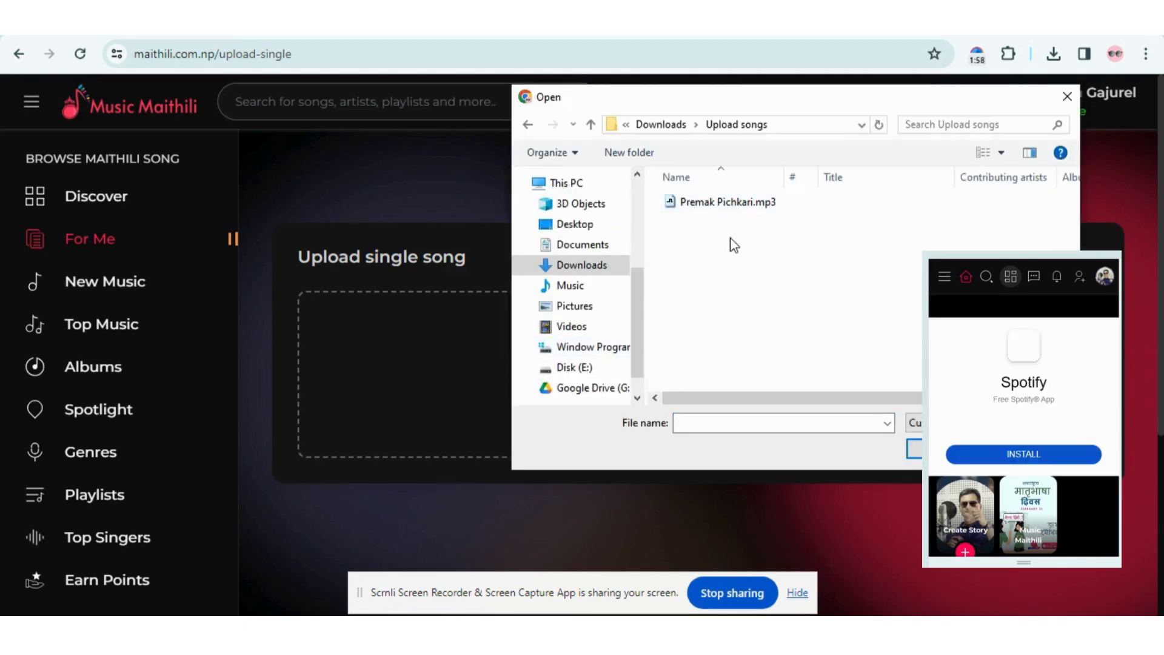
{"action": "double_click", "coordinate": [738, 206]}
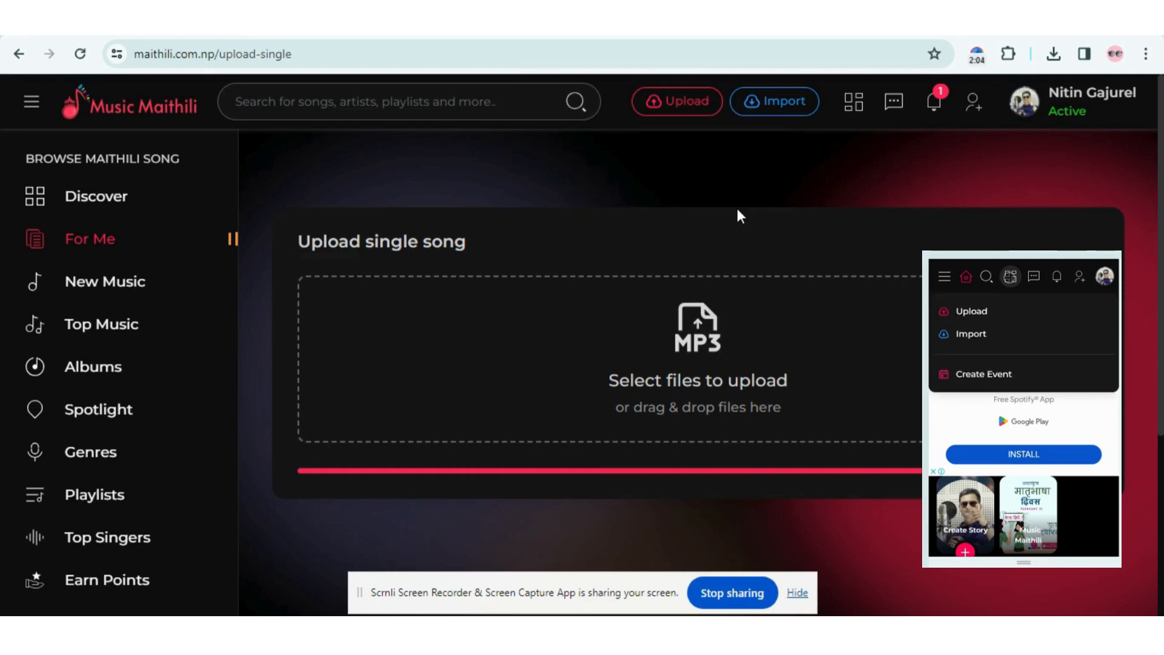
- Append the two artists' names, separated by '|', to the 'Premak Pichkari' title
{"action": "scroll", "coordinate": [732, 292], "scroll_direction": "down", "scroll_amount": 3}
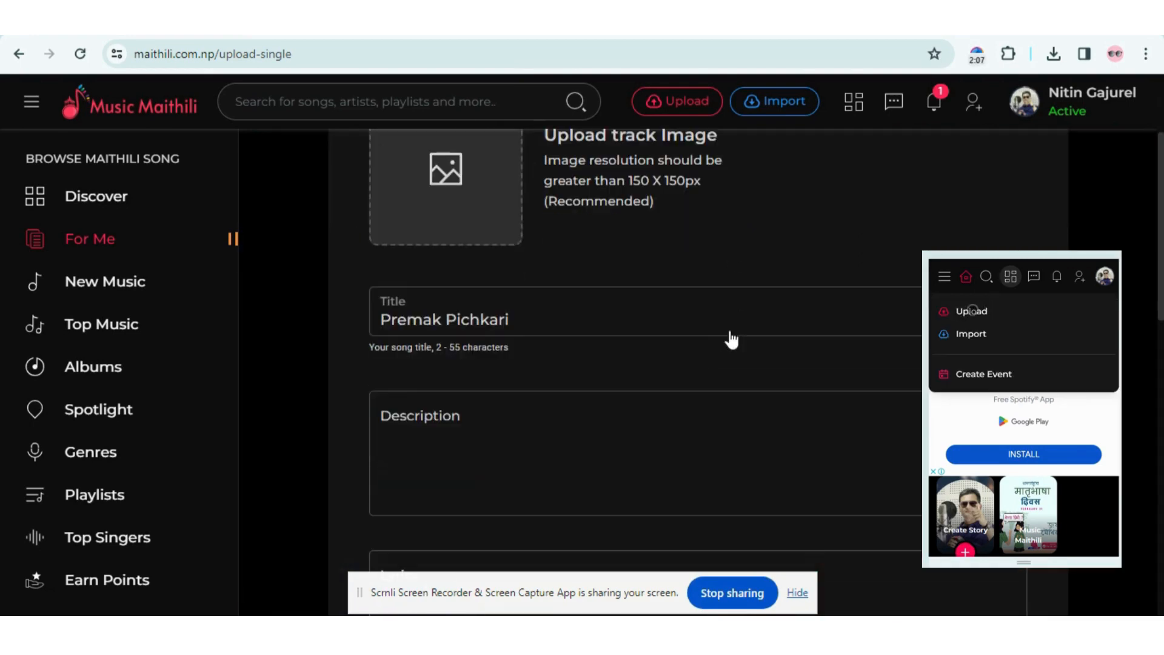
{"action": "left_click", "coordinate": [566, 323]}
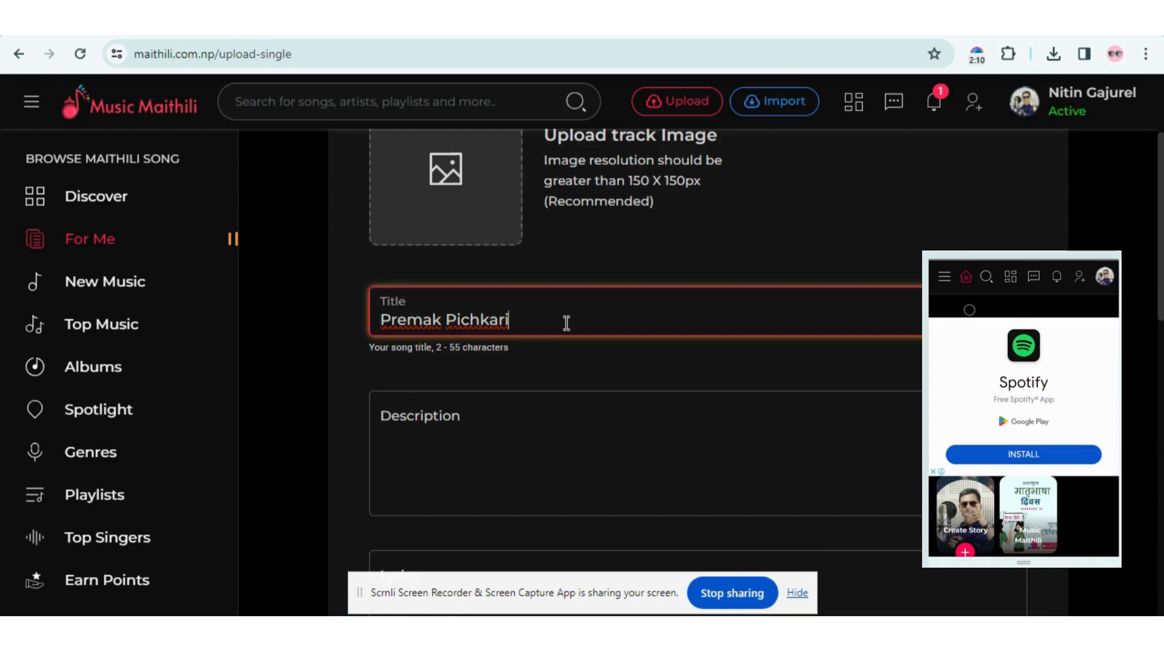
{"action": "type", "text": "| Nitin"}
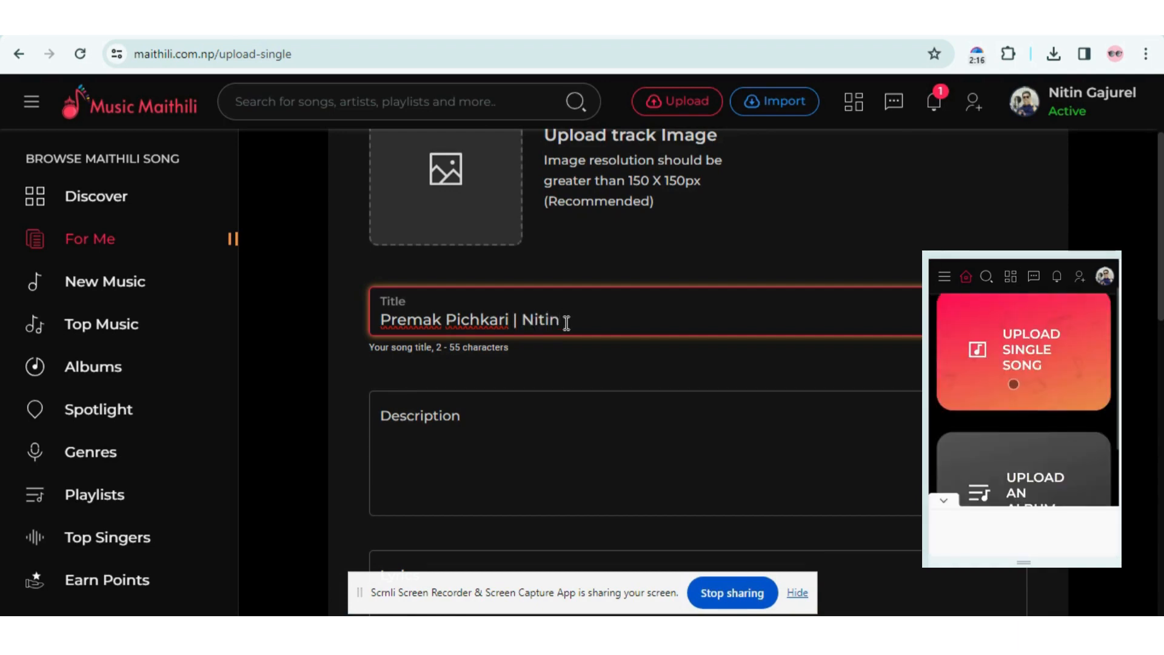
{"action": "type", "text": " Gajurel | "}
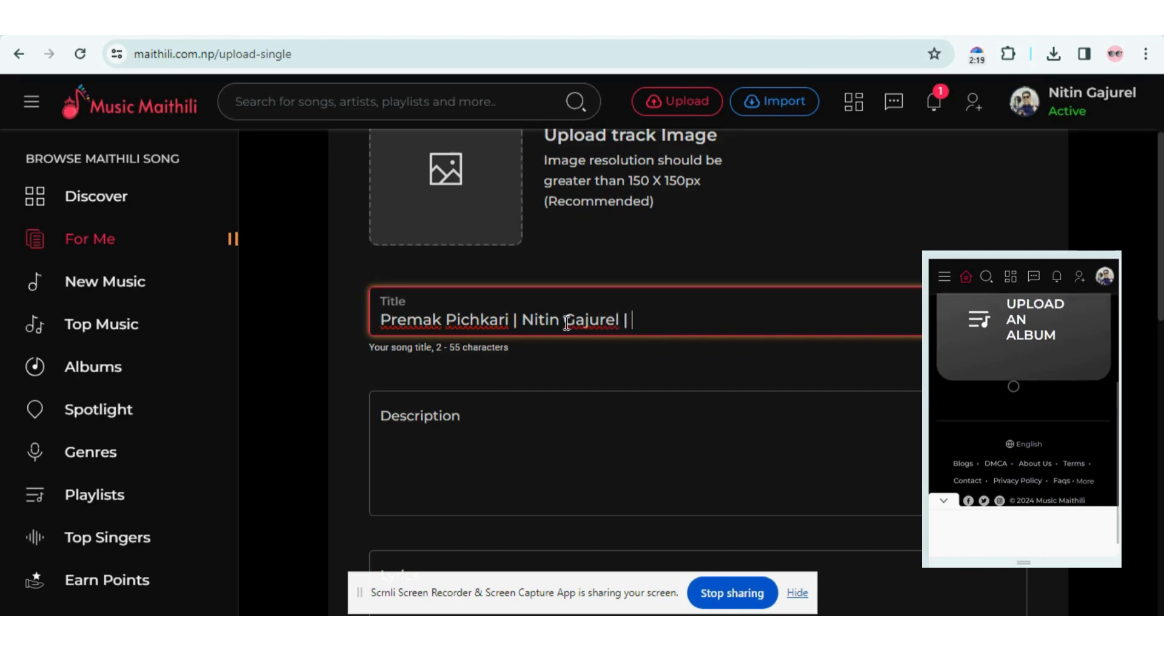
{"action": "type", "text": "Jyoti Bi"}
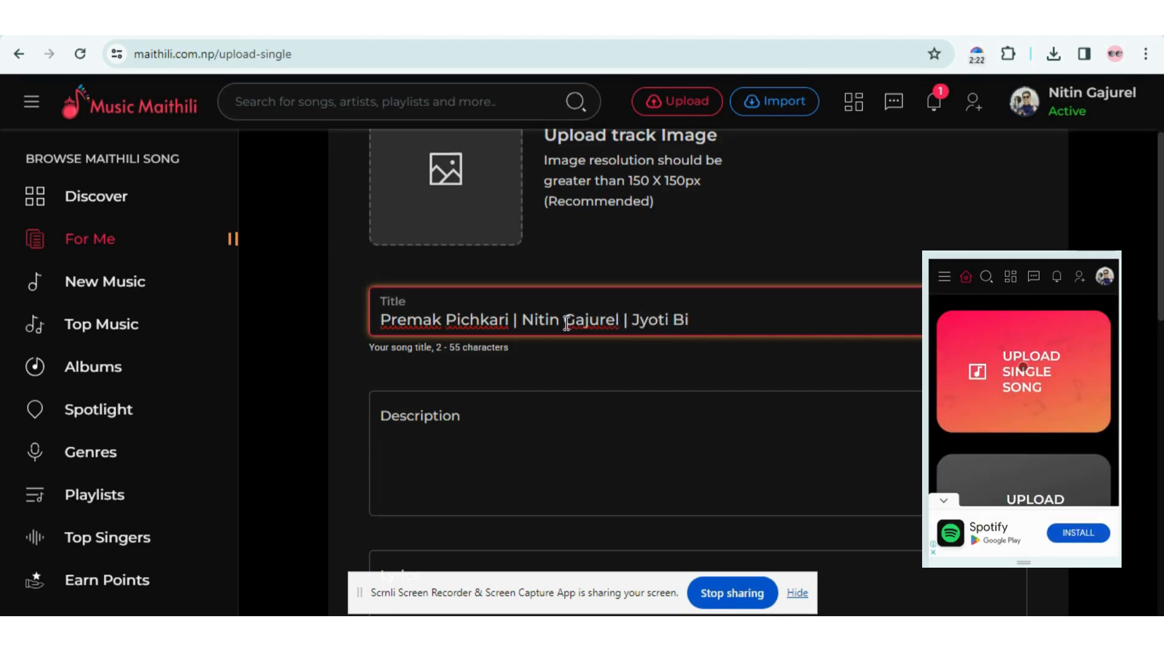
{"action": "type", "text": "shwakrma"}
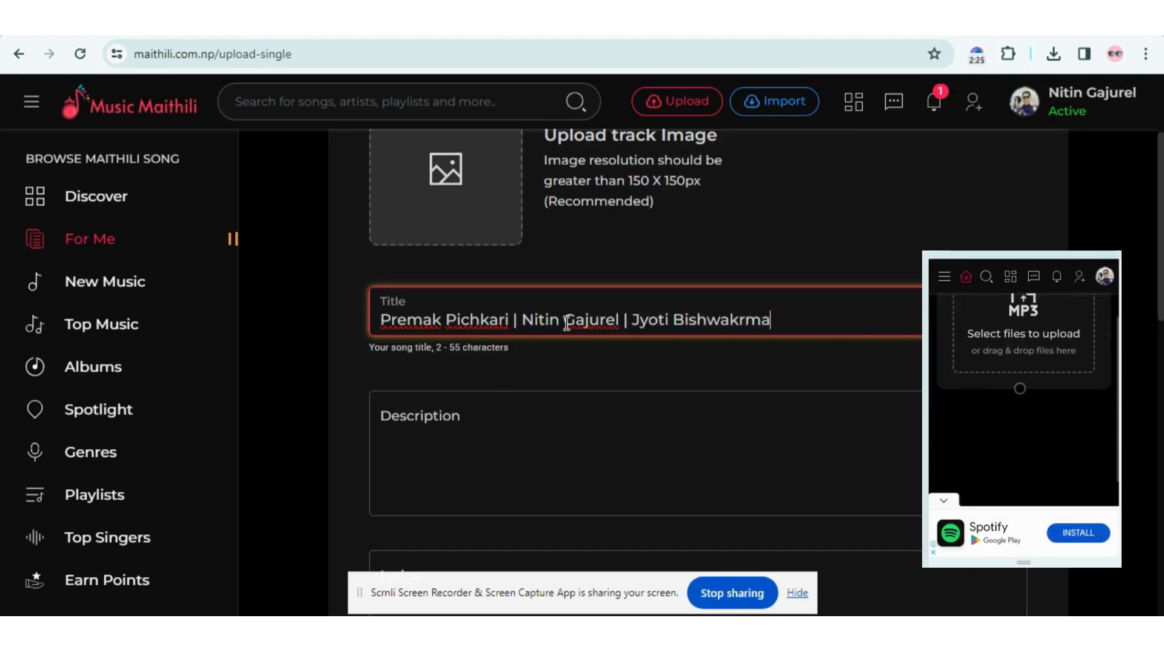
{"action": "left_click", "coordinate": [512, 422]}
- Write the description: 'Hori Geet', the lyricist credit, and 'maithili - Nepali Song' on a new line
{"action": "type", "text": "Ho"}
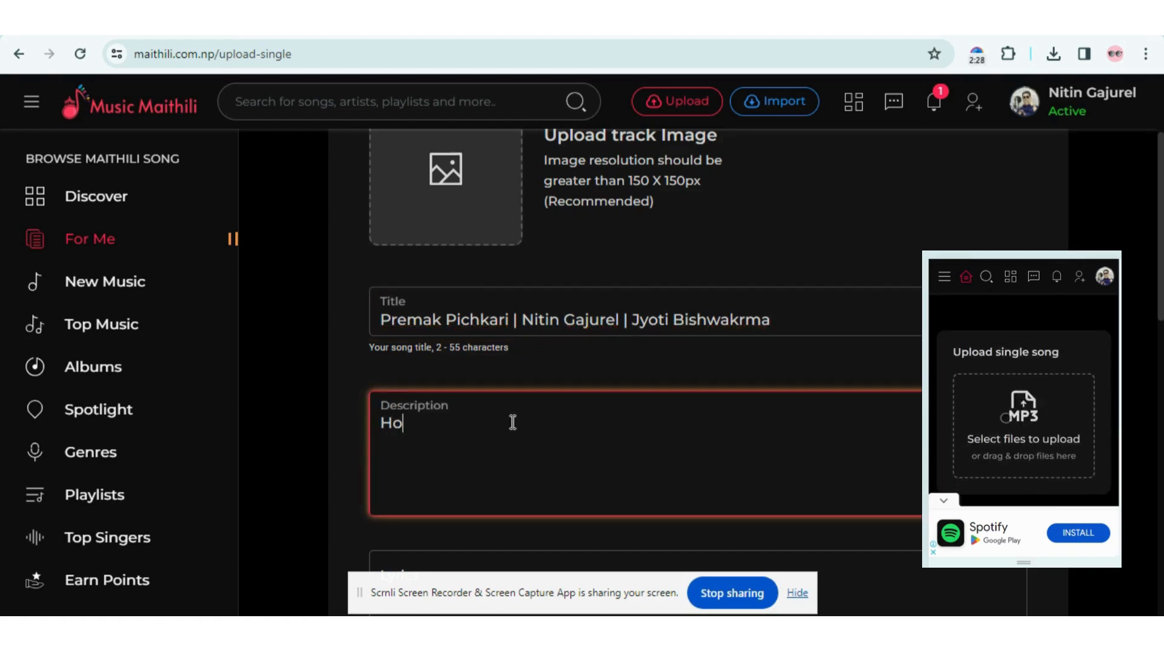
{"action": "type", "text": "ri Geet |"}
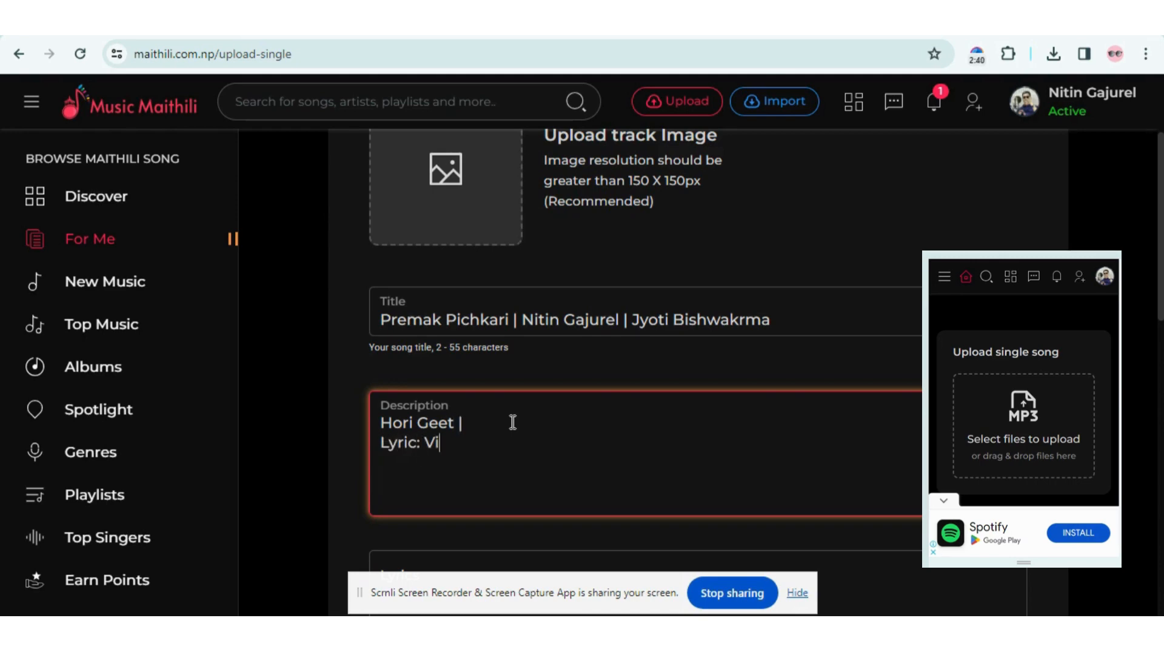
{"action": "type", "text": "dyanand Bedard"}
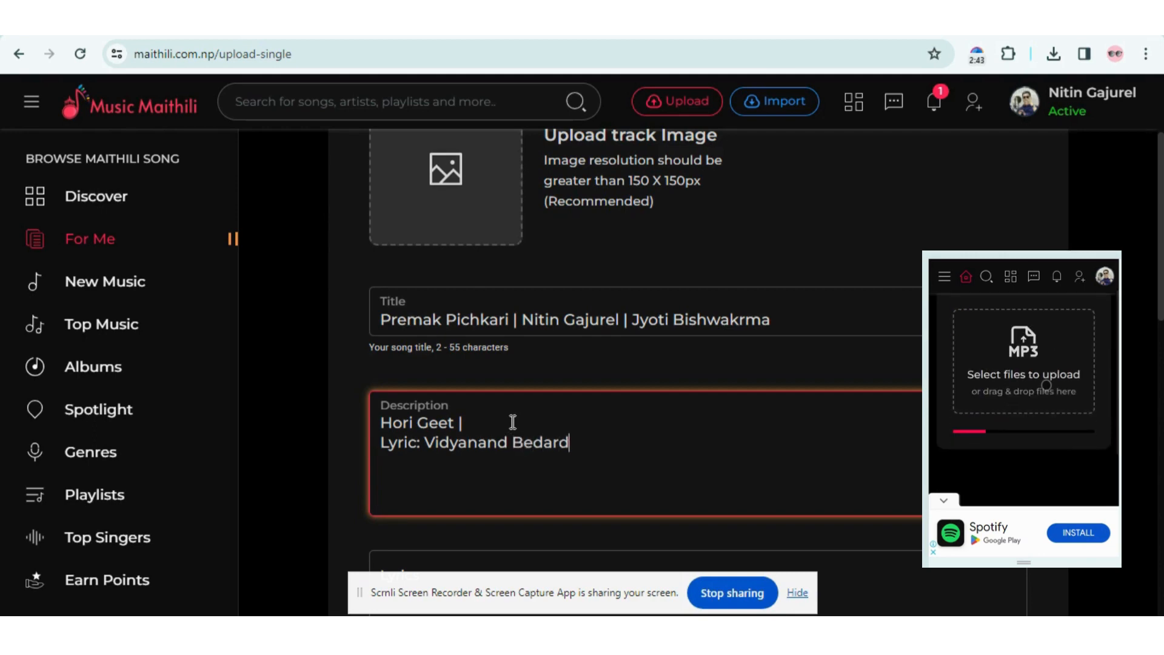
{"action": "type", "text": "i"}
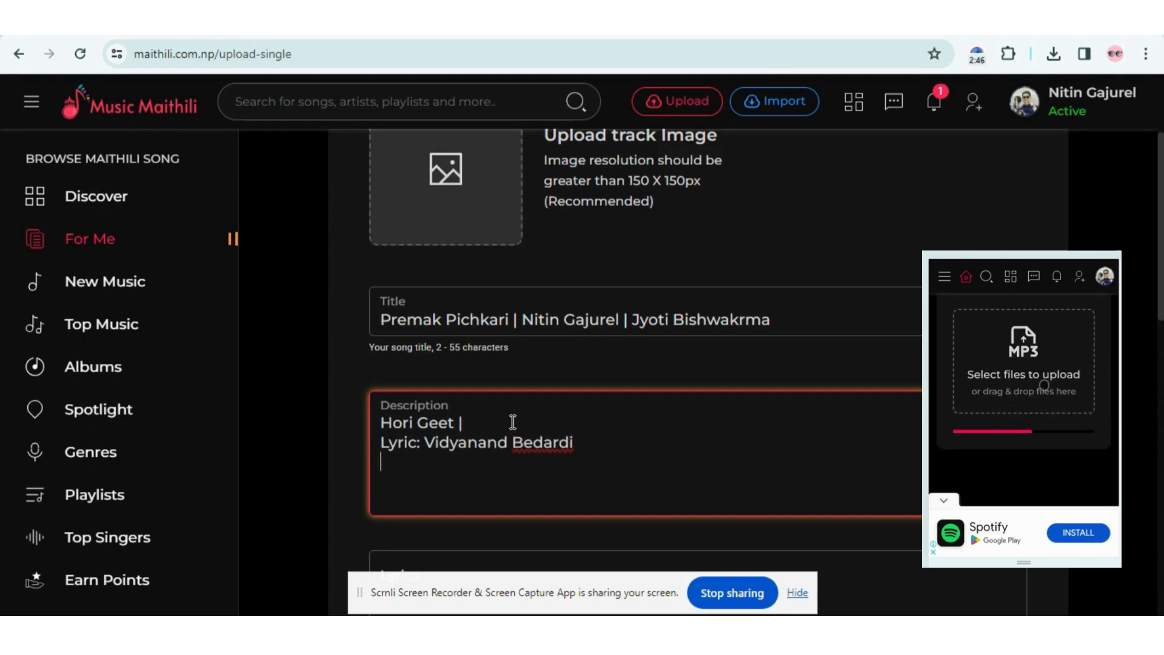
{"action": "key", "text": "Return"}
{"action": "type", "text": "maithili"}
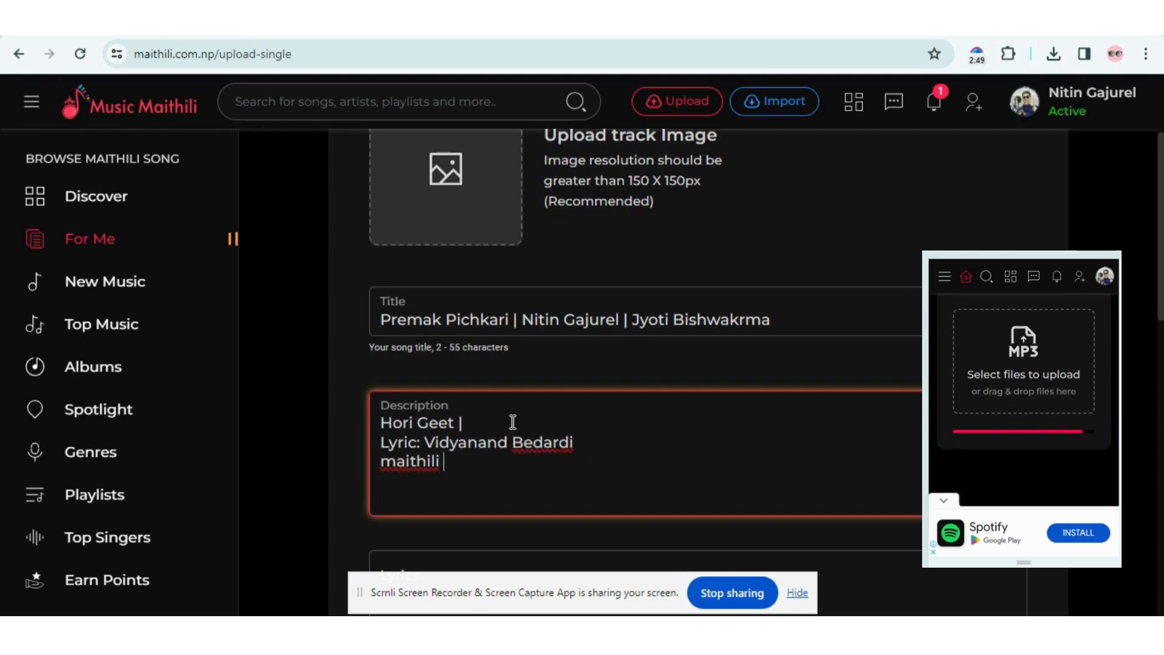
{"action": "type", "text": " - Nepali Song"}
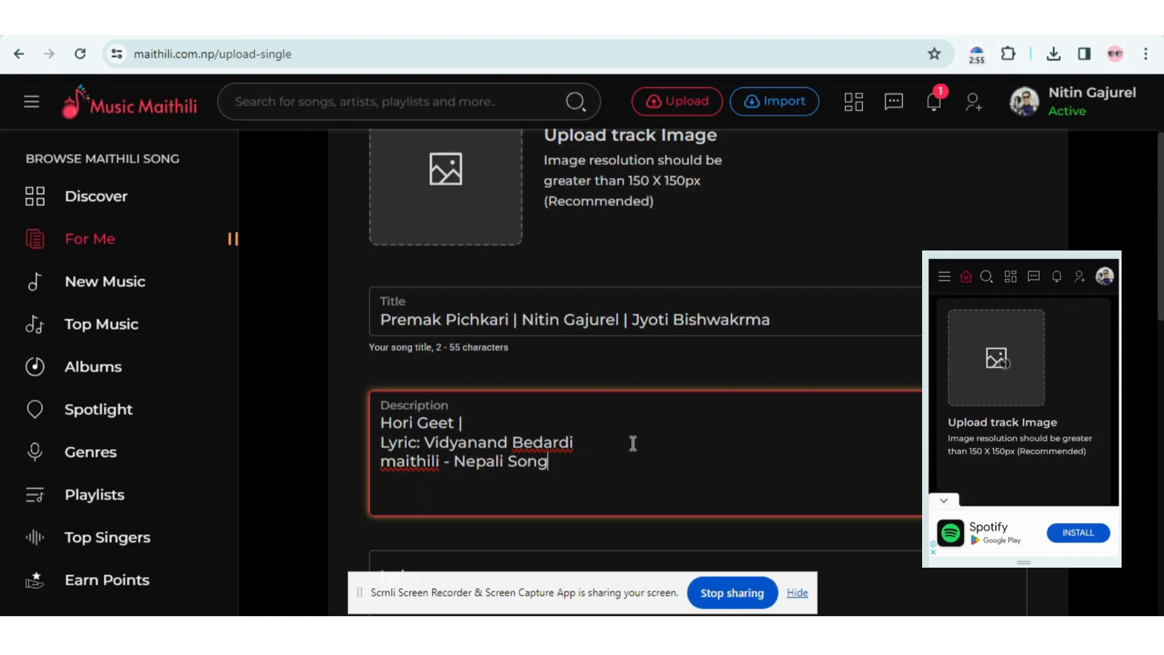
- Capitalise 'Maithili' in the description's third line
{"action": "scroll", "coordinate": [633, 443], "scroll_direction": "down", "scroll_amount": 3}
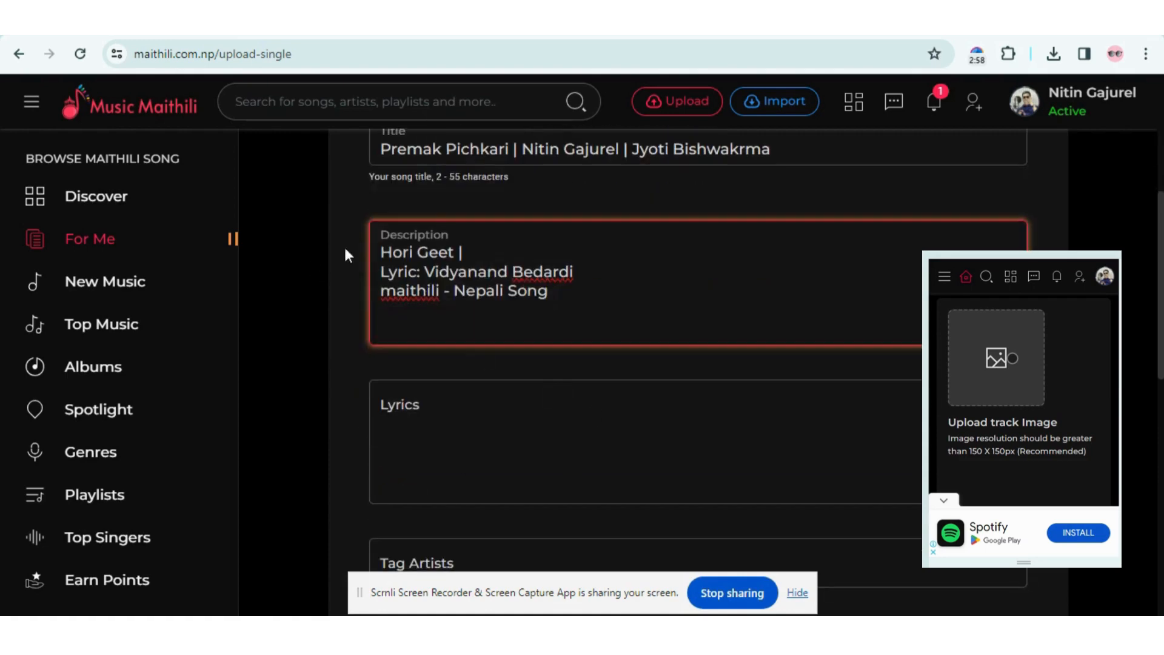
{"action": "left_click", "coordinate": [396, 301]}
{"action": "key", "text": "BackSpace"}
{"action": "type", "text": "M"}
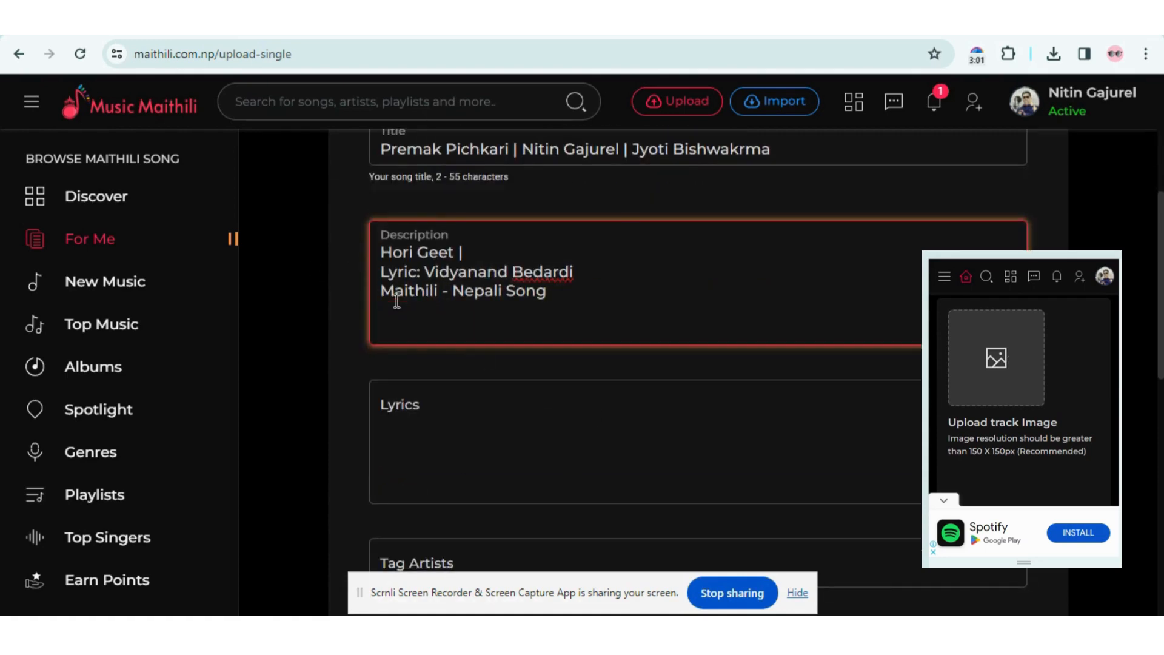
{"action": "scroll", "coordinate": [412, 279], "scroll_direction": "down", "scroll_amount": 3}
{"action": "left_click", "coordinate": [424, 260]}
{"action": "scroll", "coordinate": [461, 285], "scroll_direction": "up", "scroll_amount": 4}
{"action": "scroll", "coordinate": [525, 366], "scroll_direction": "up", "scroll_amount": 1}
{"action": "scroll", "coordinate": [525, 366], "scroll_direction": "down", "scroll_amount": 2}
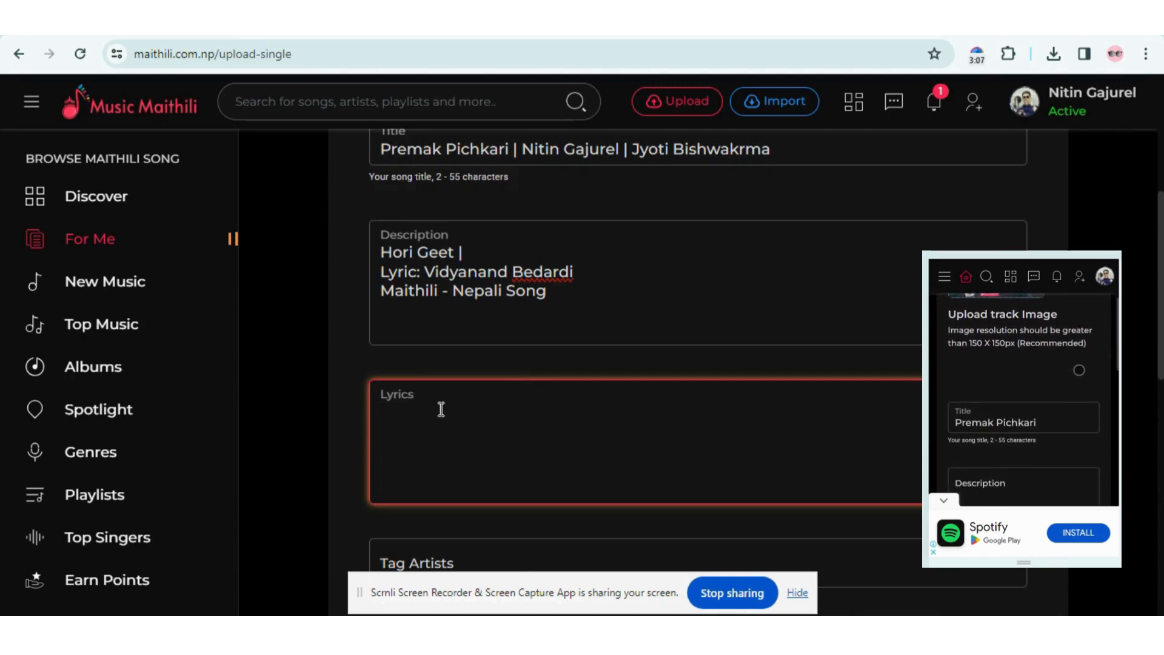
- Enter 'Premak Pichari' as the lyrics and tag the artist's handle
{"action": "type", "text": "Premak Pic"}
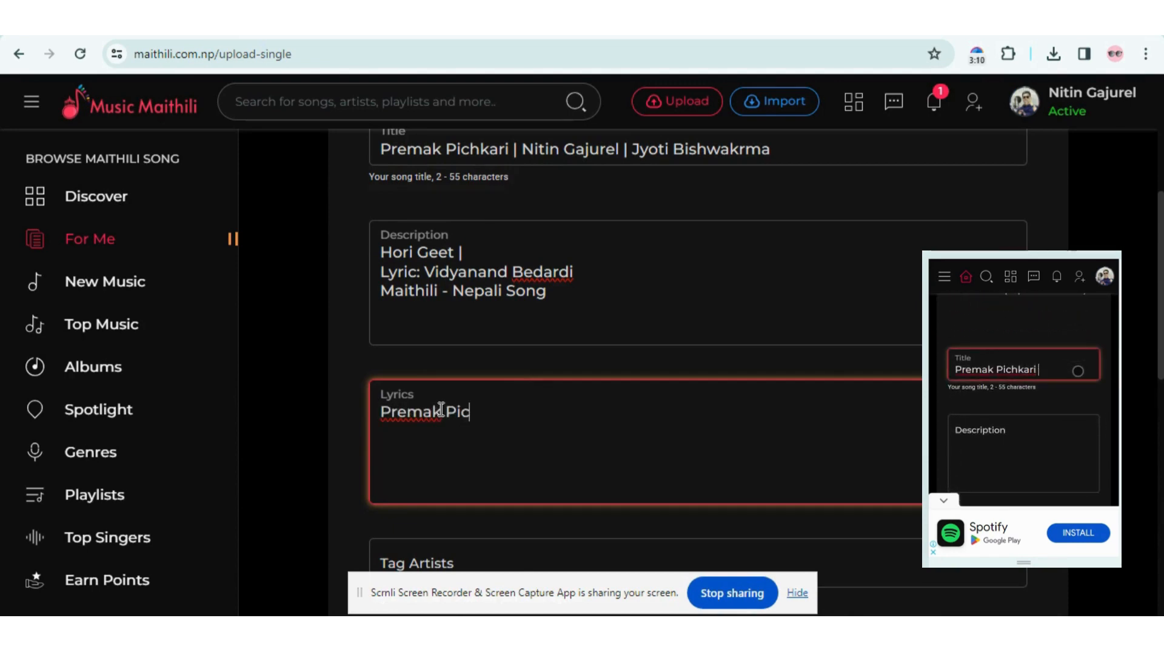
{"action": "type", "text": "hari"}
{"action": "scroll", "coordinate": [441, 410], "scroll_direction": "down", "scroll_amount": 3}
{"action": "left_click", "coordinate": [449, 404]}
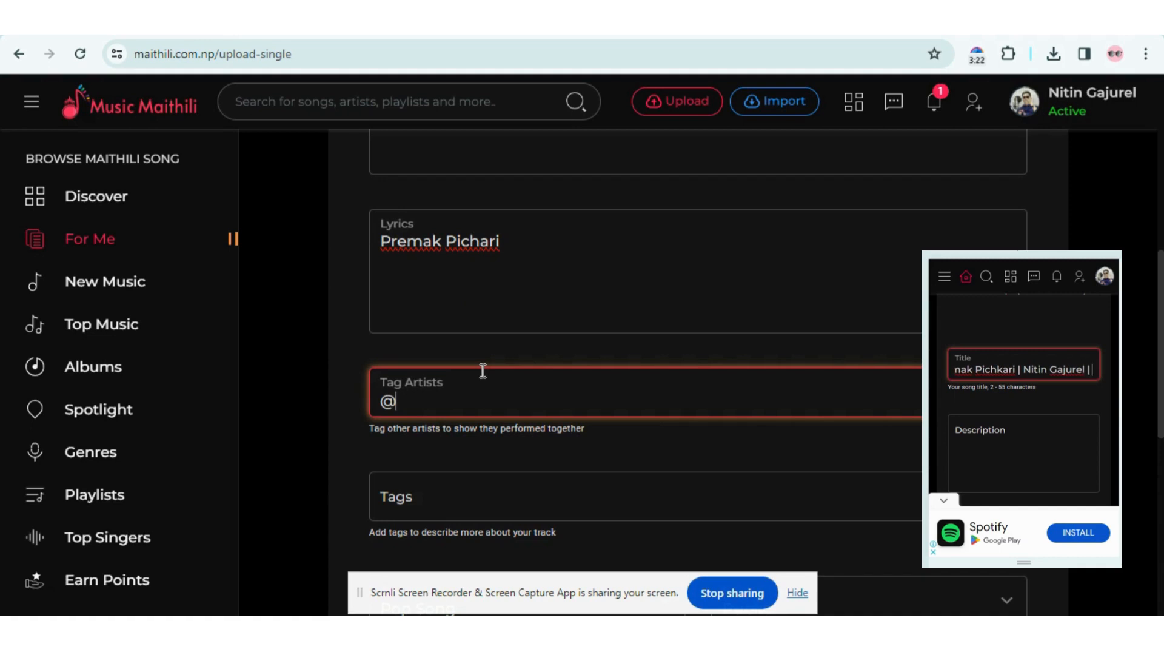
{"action": "type", "text": "yto"}
{"action": "key", "text": "BackSpace"}
{"action": "type", "text": "i"}
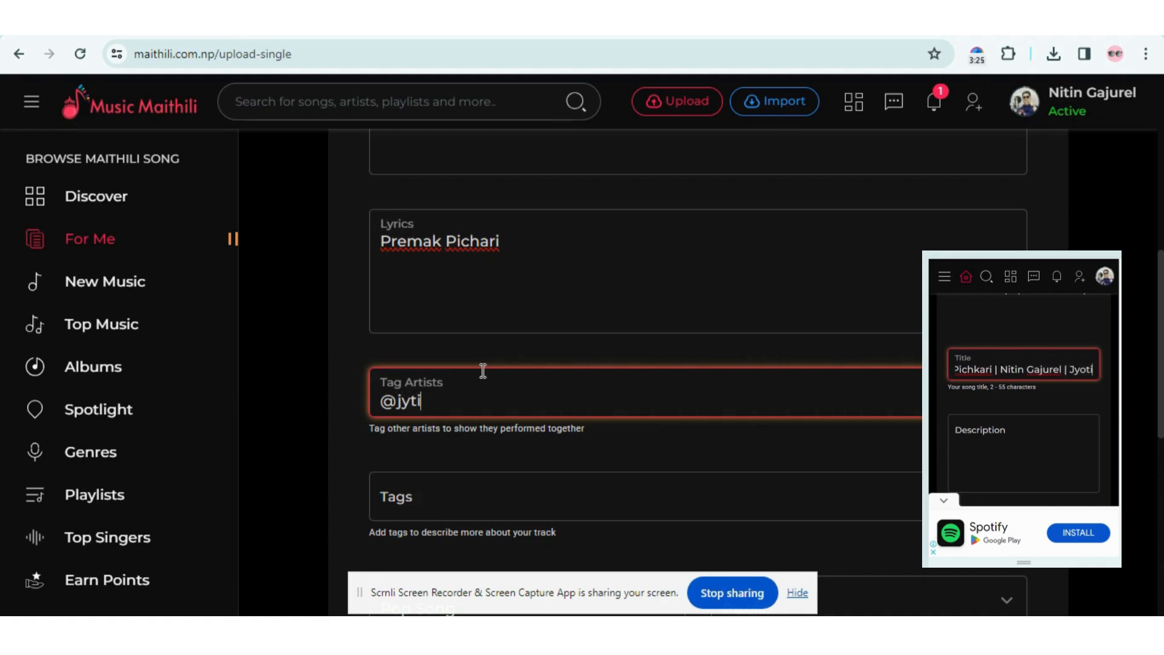
{"action": "type", "text": "bis"}
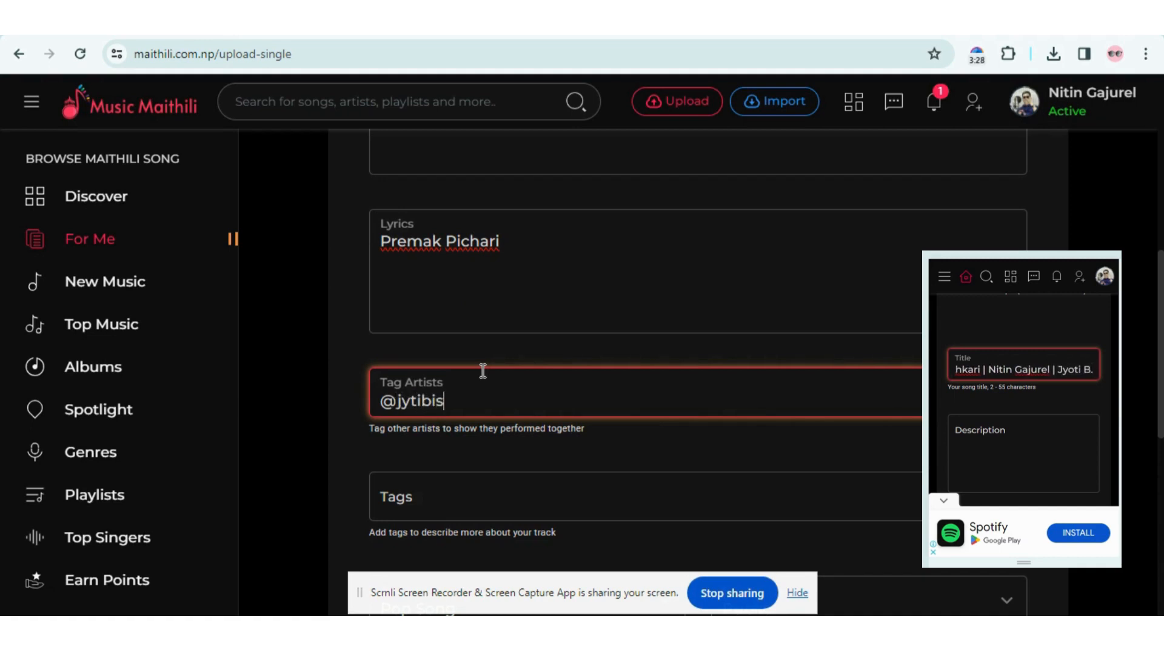
{"action": "type", "text": "hakrma"}
- Add tags 'hori songs', the lyricist's and singer's names, and 'Maithili Holi songs'
{"action": "scroll", "coordinate": [492, 388], "scroll_direction": "down", "scroll_amount": 2}
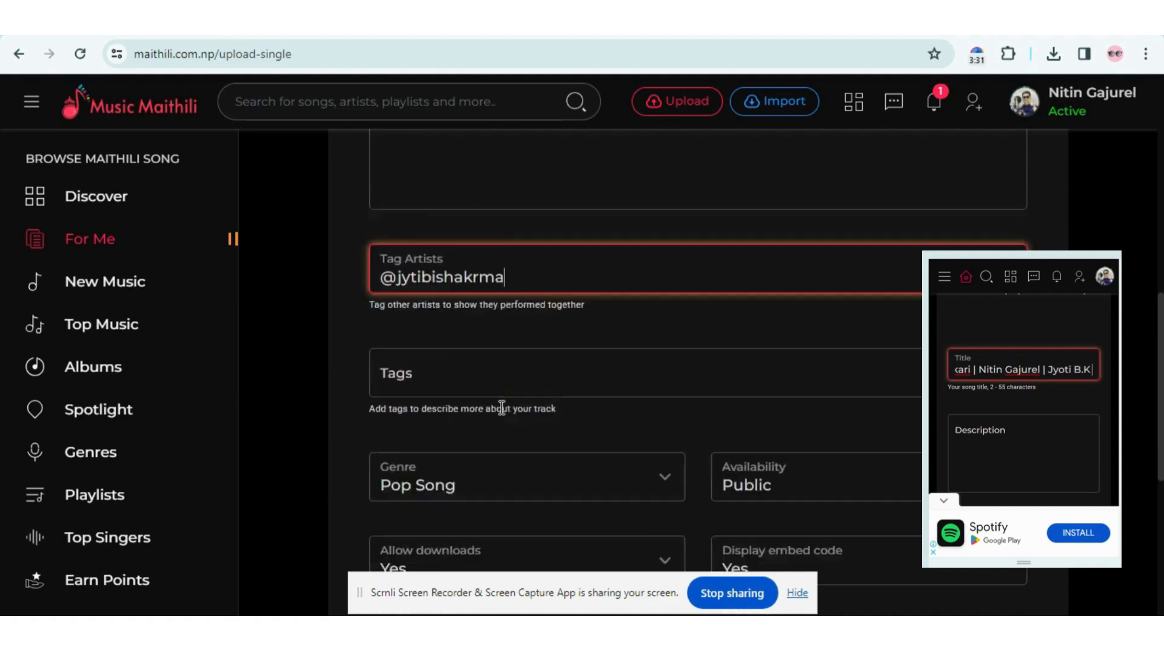
{"action": "left_click", "coordinate": [493, 322]}
{"action": "type", "text": "hori"}
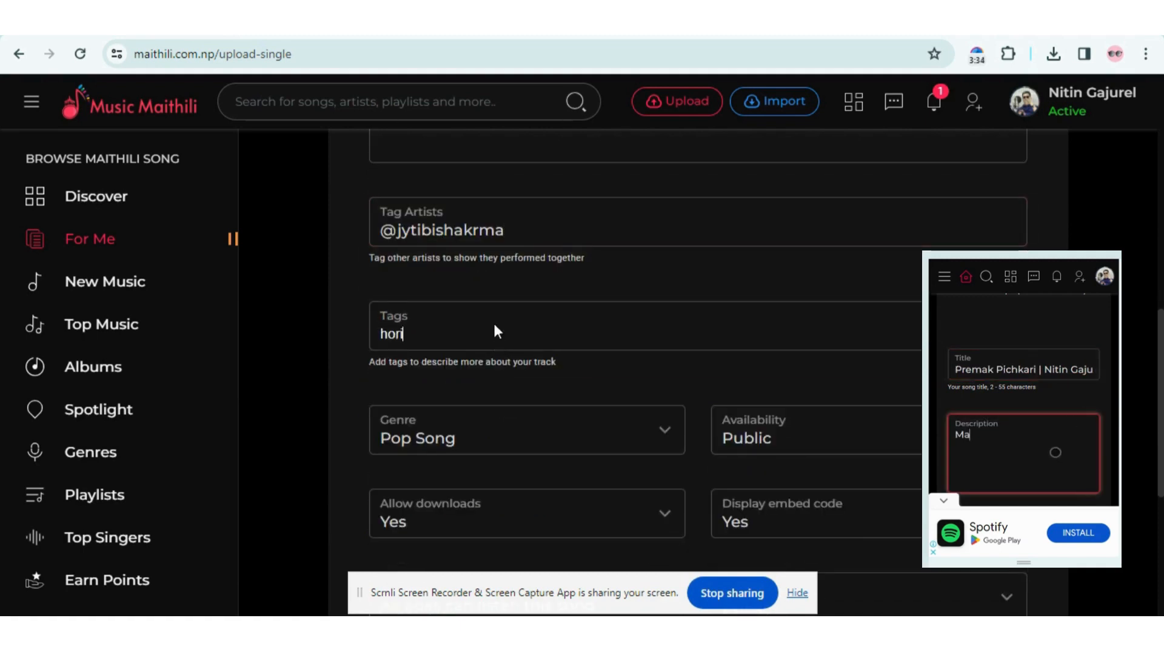
{"action": "type", "text": " songs"}
{"action": "key", "text": "Return"}
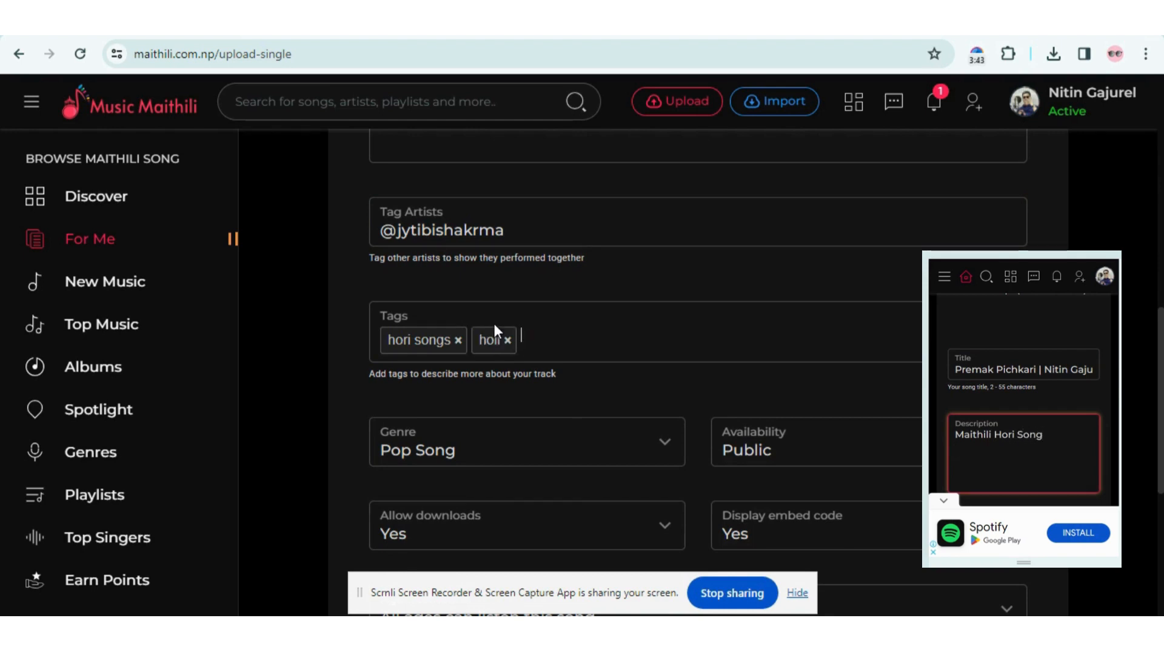
{"action": "type", "text": "vidyanand "}
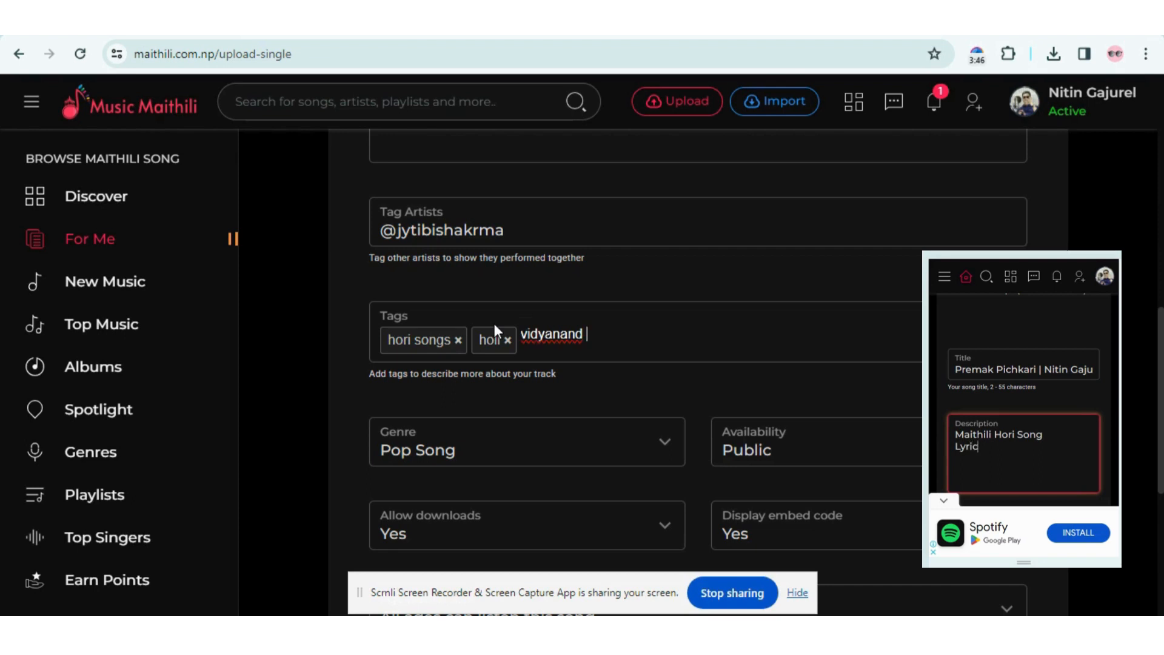
{"action": "type", "text": "bedardi"}
{"action": "key", "text": "Return"}
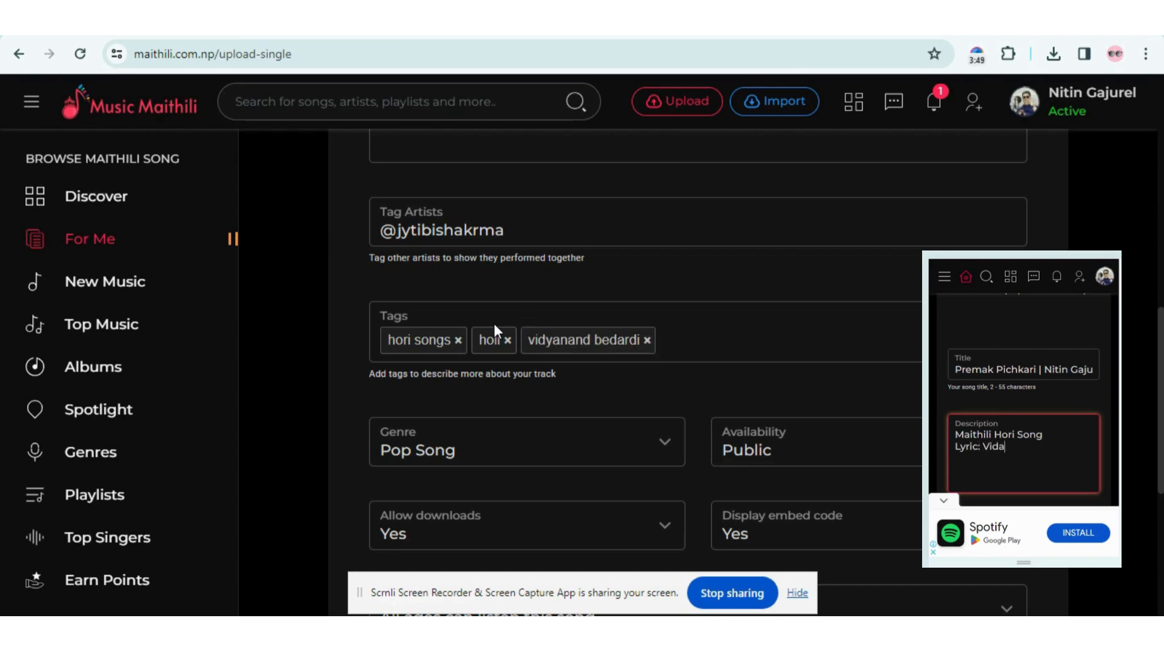
{"action": "type", "text": "nitin gajurel"}
{"action": "key", "text": "Return"}
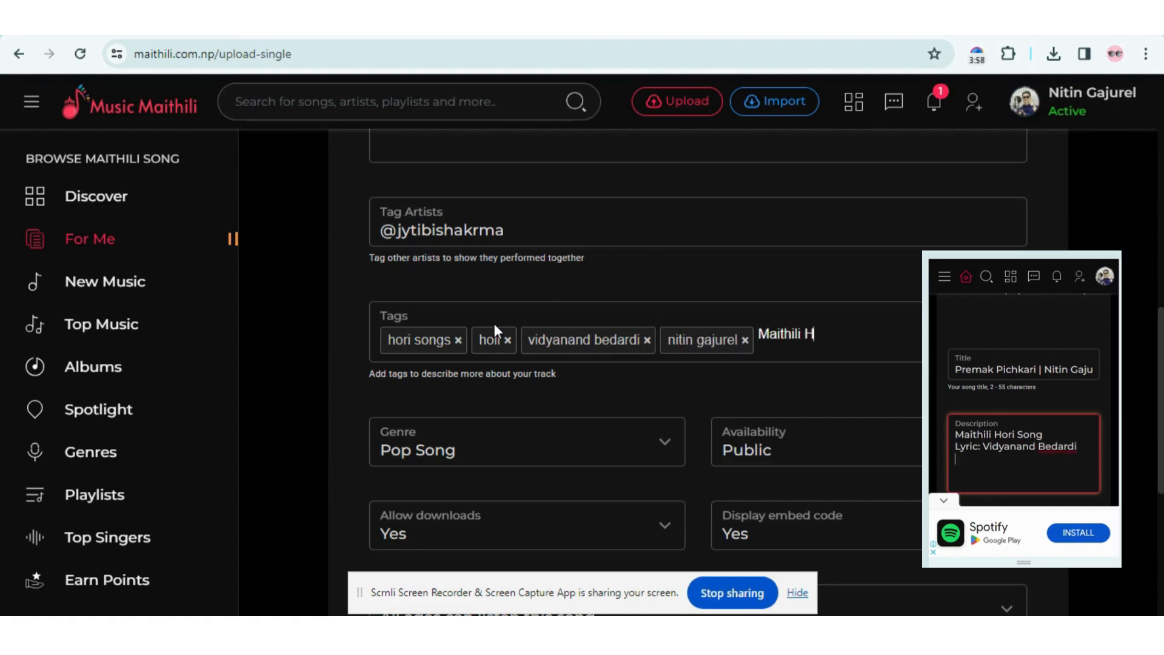
{"action": "type", "text": "Maithili Holi songs"}
{"action": "key", "text": "Return"}
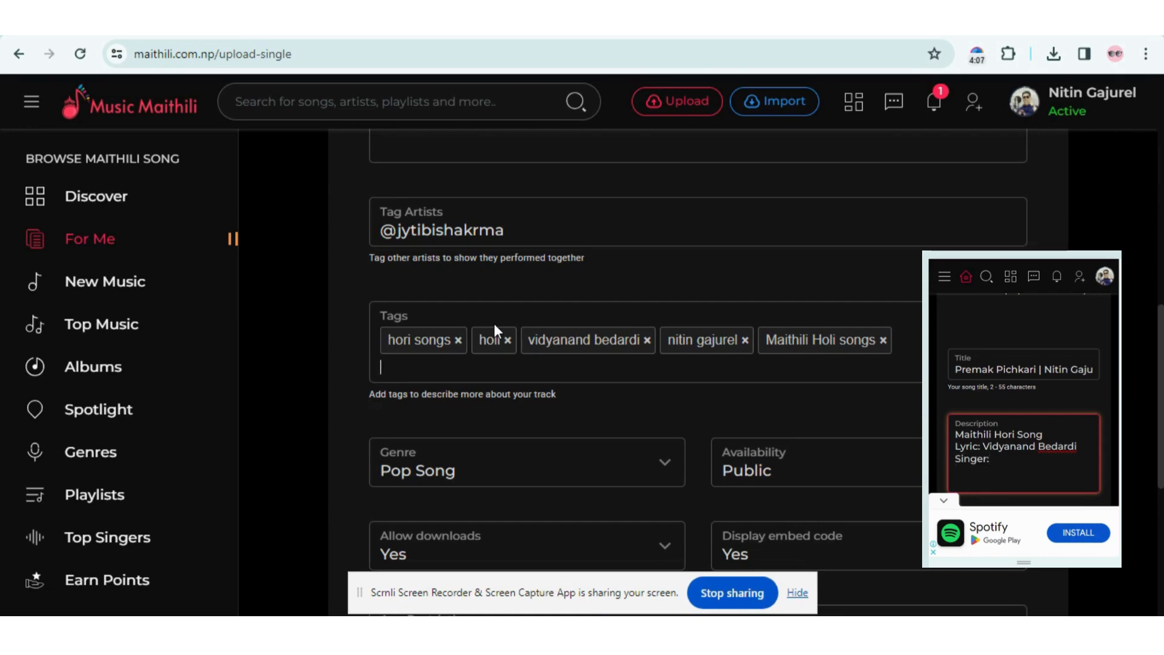
- Set the song's genre to Dance Songs
{"action": "scroll", "coordinate": [494, 327], "scroll_direction": "down", "scroll_amount": 3}
{"action": "left_click", "coordinate": [637, 298]}
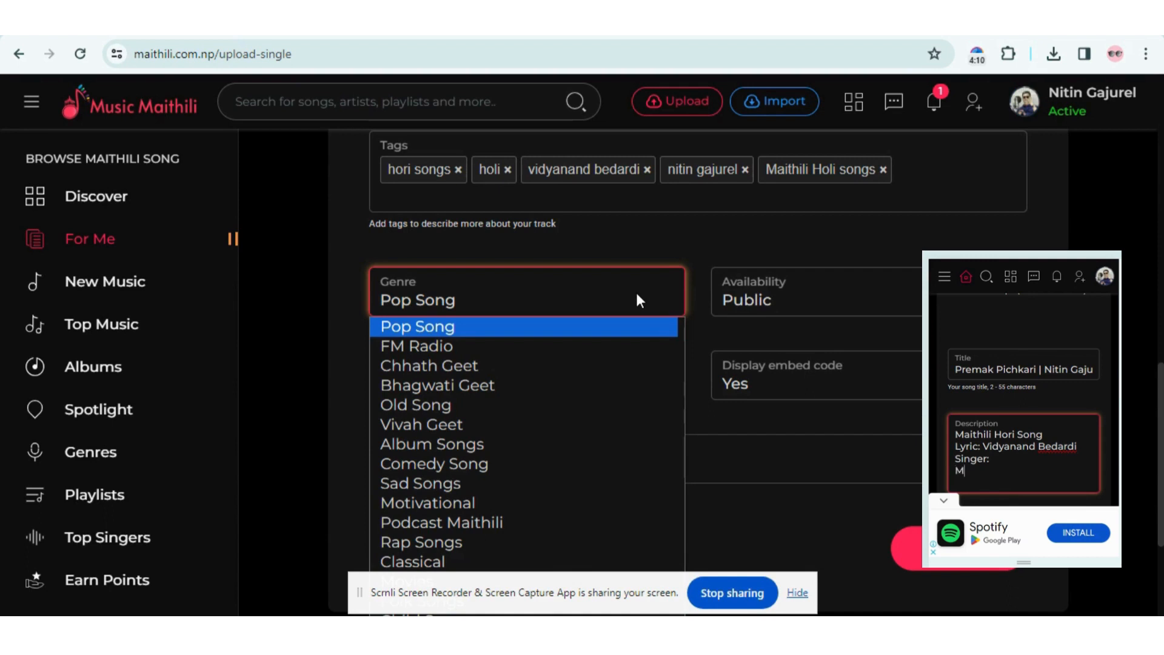
{"action": "key", "text": "d"}
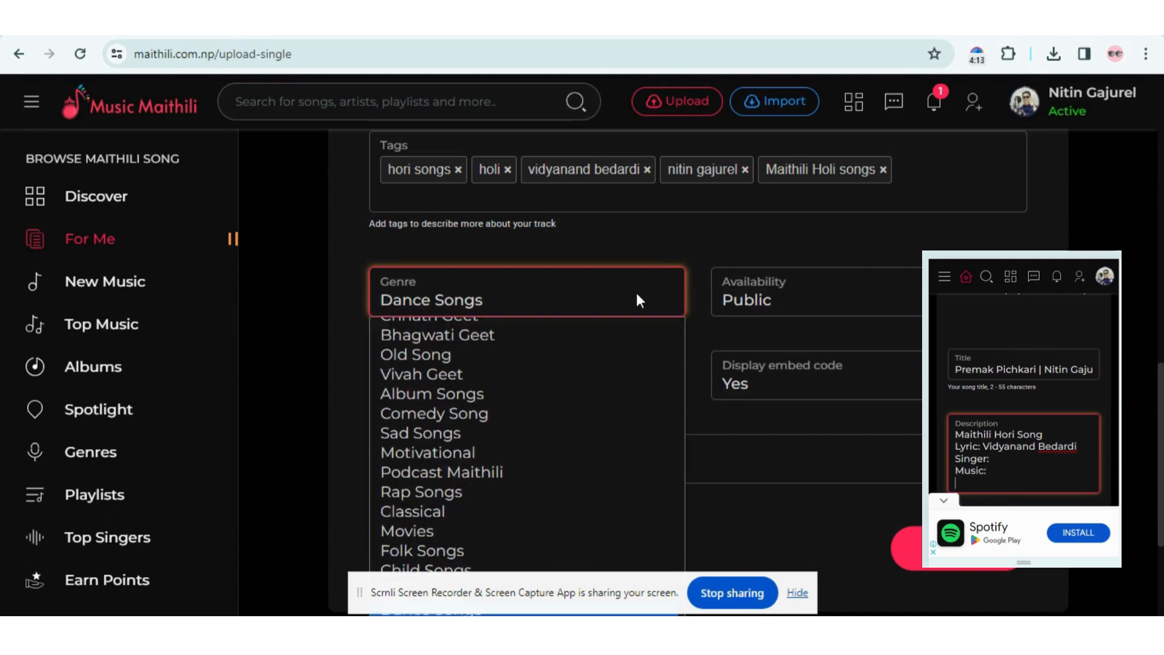
{"action": "key", "text": "Return"}
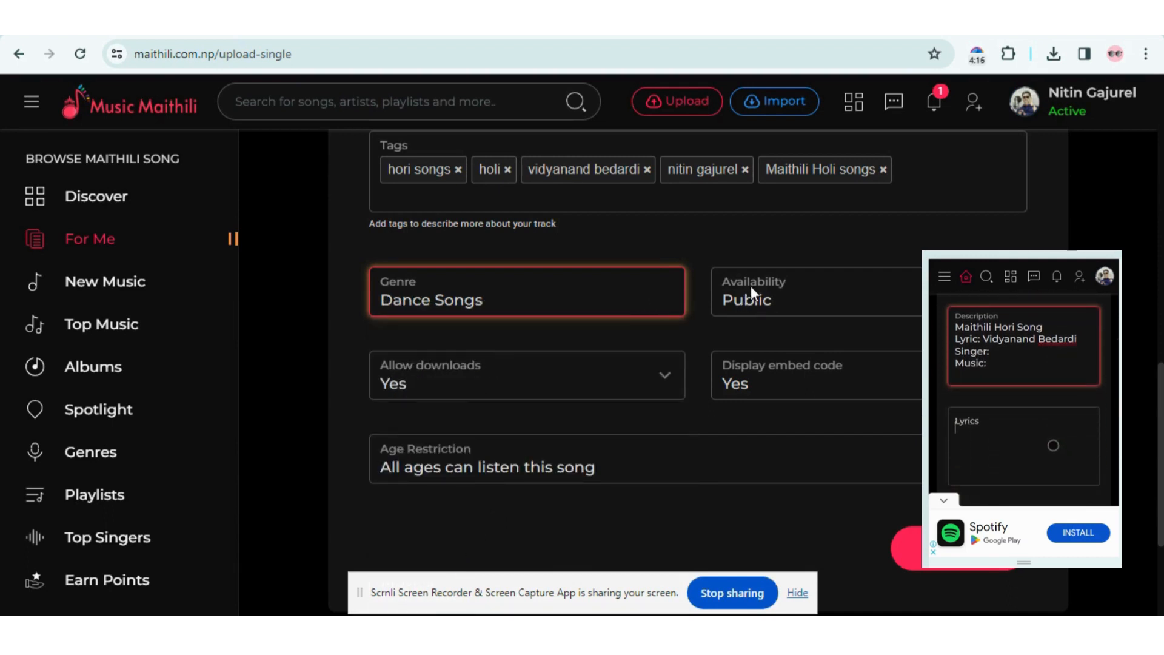
{"action": "left_click", "coordinate": [760, 244]}
- Keep availability Public, downloads allowed, and no age restriction
{"action": "left_click", "coordinate": [791, 294]}
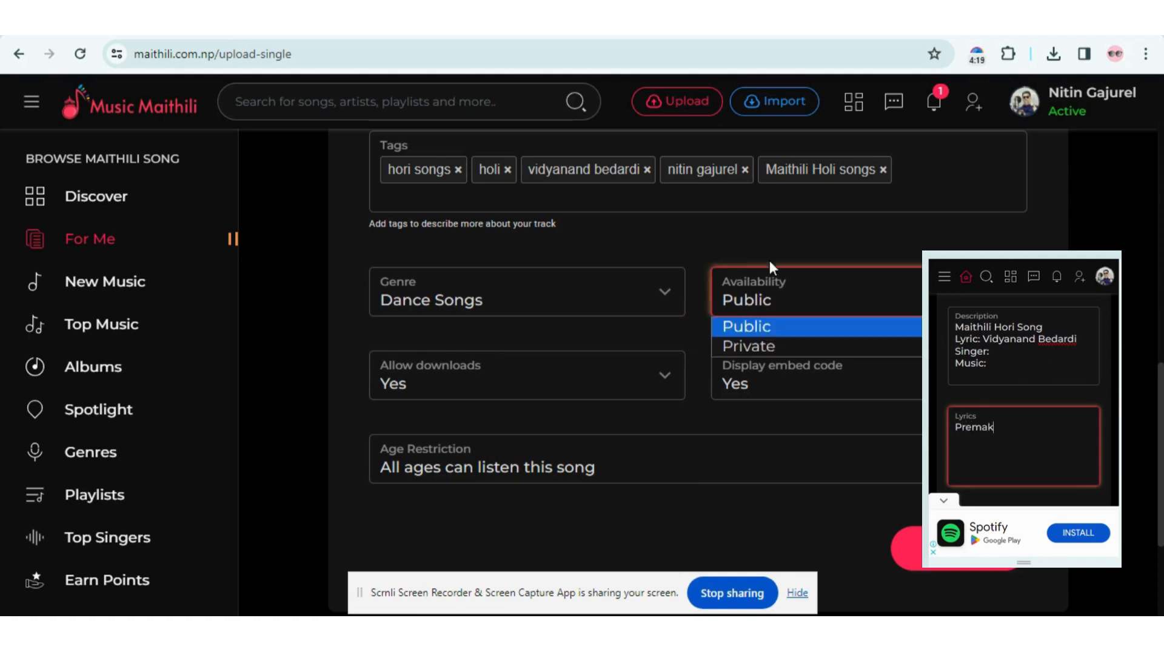
{"action": "left_click", "coordinate": [765, 242]}
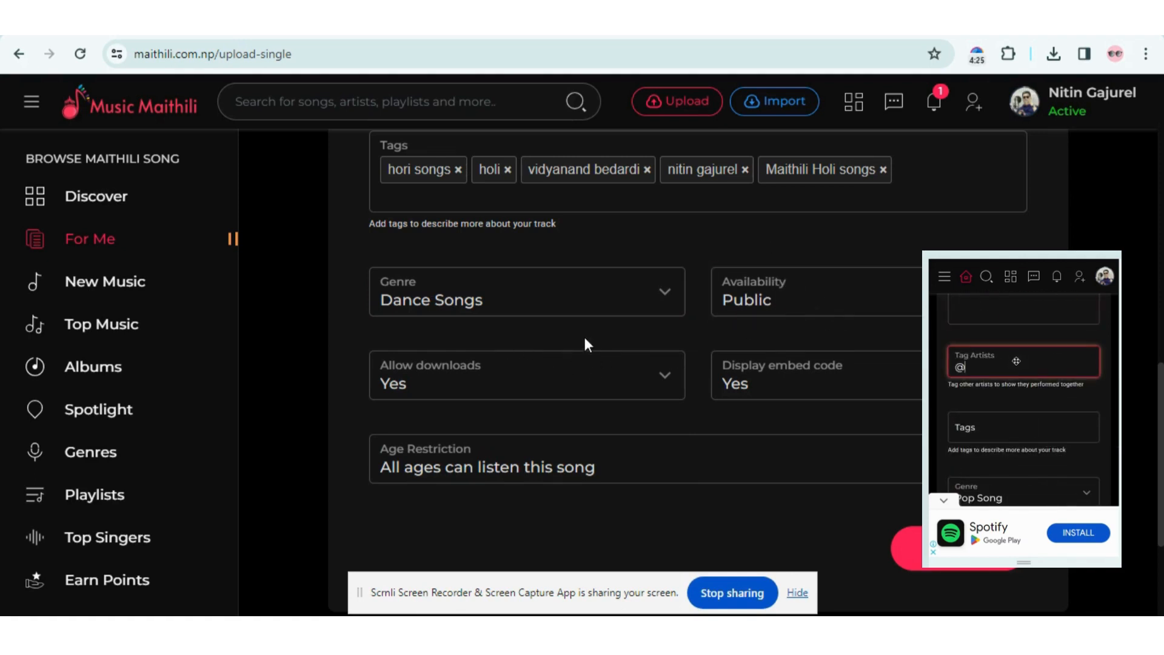
{"action": "left_click", "coordinate": [416, 366]}
{"action": "left_click", "coordinate": [407, 371]}
{"action": "left_click", "coordinate": [503, 332]}
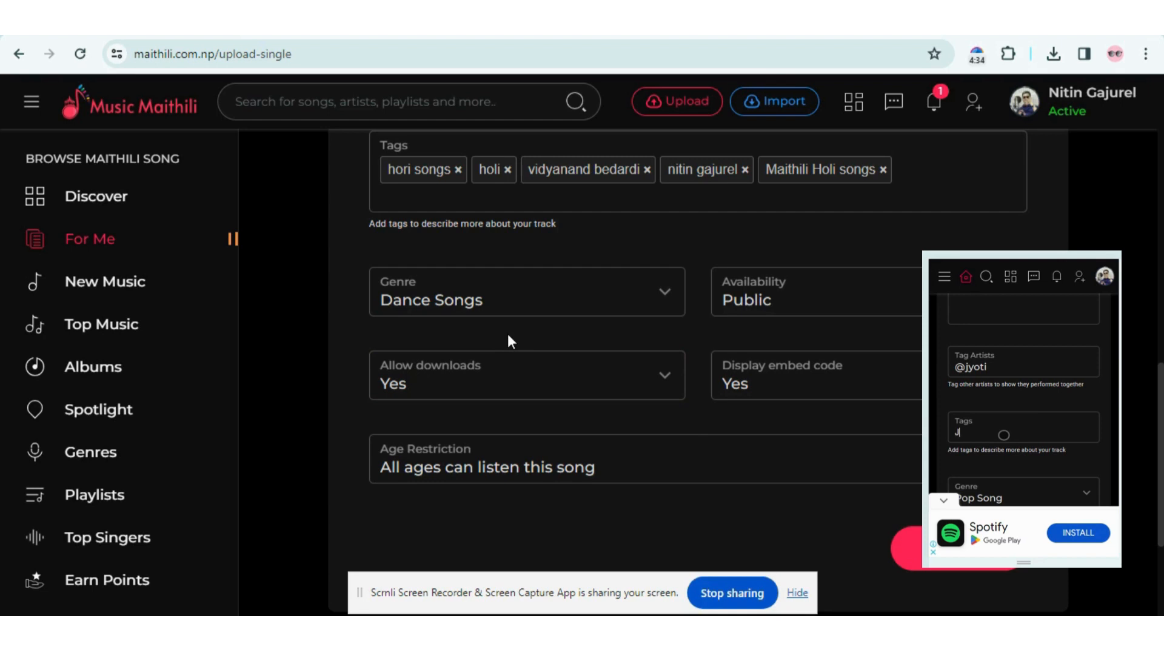
{"action": "scroll", "coordinate": [588, 454], "scroll_direction": "down", "scroll_amount": 2}
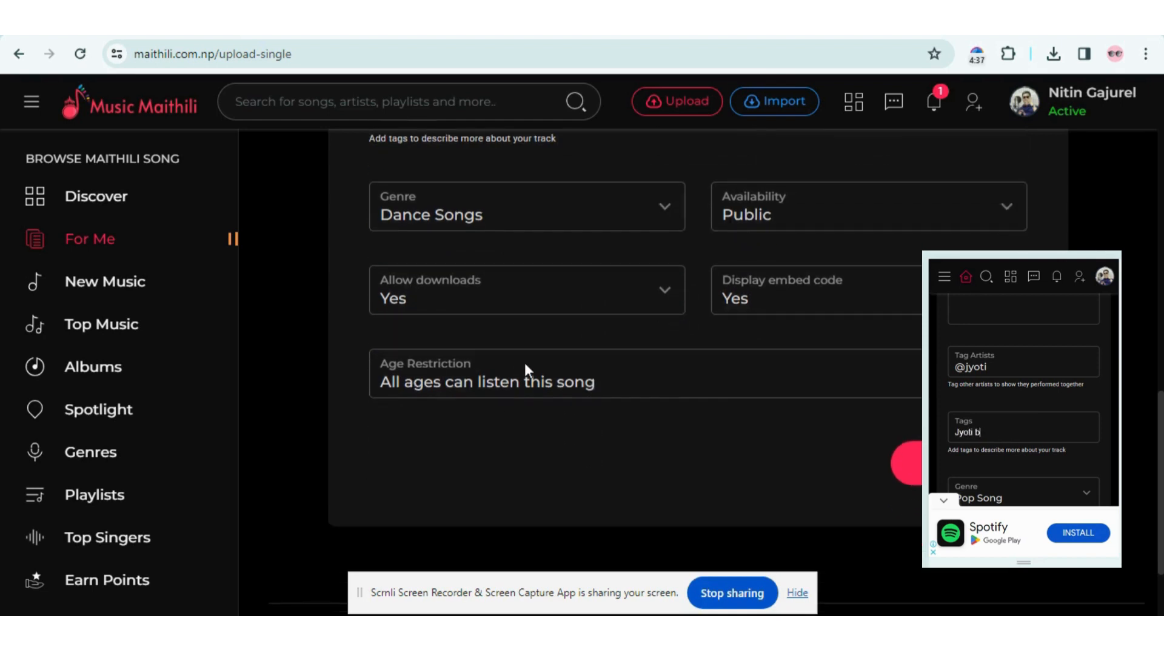
{"action": "left_click", "coordinate": [544, 366]}
{"action": "left_click", "coordinate": [440, 368]}
{"action": "left_click", "coordinate": [472, 372]}
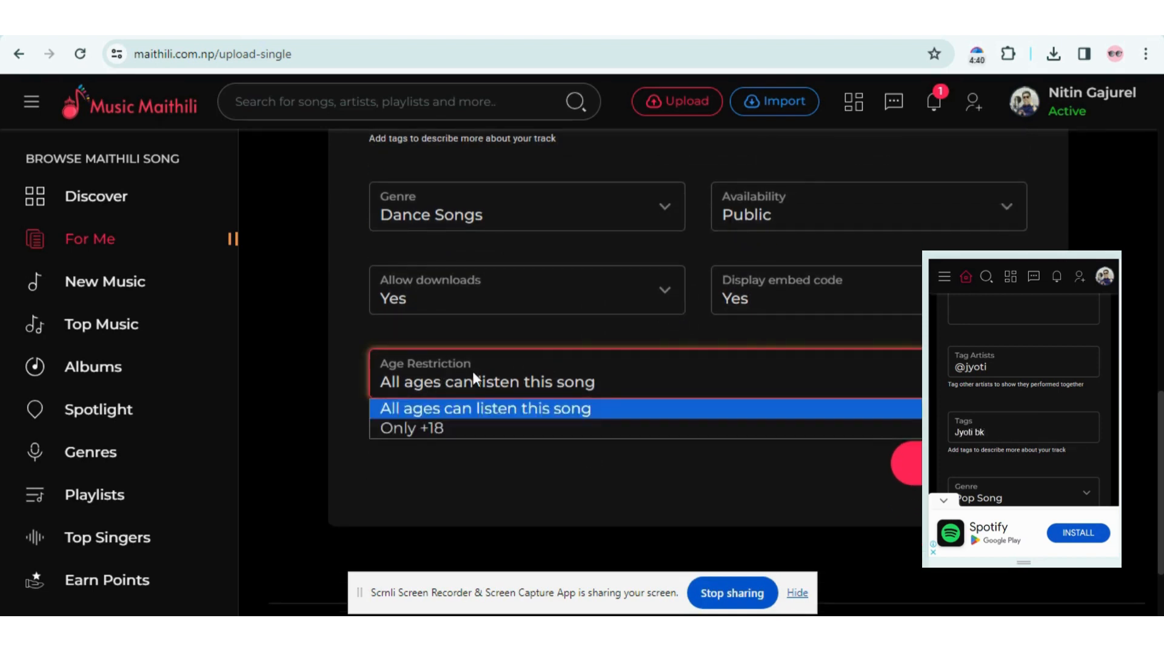
{"action": "scroll", "coordinate": [718, 359], "scroll_direction": "up", "scroll_amount": 2}
{"action": "scroll", "coordinate": [718, 359], "scroll_direction": "up", "scroll_amount": 10}
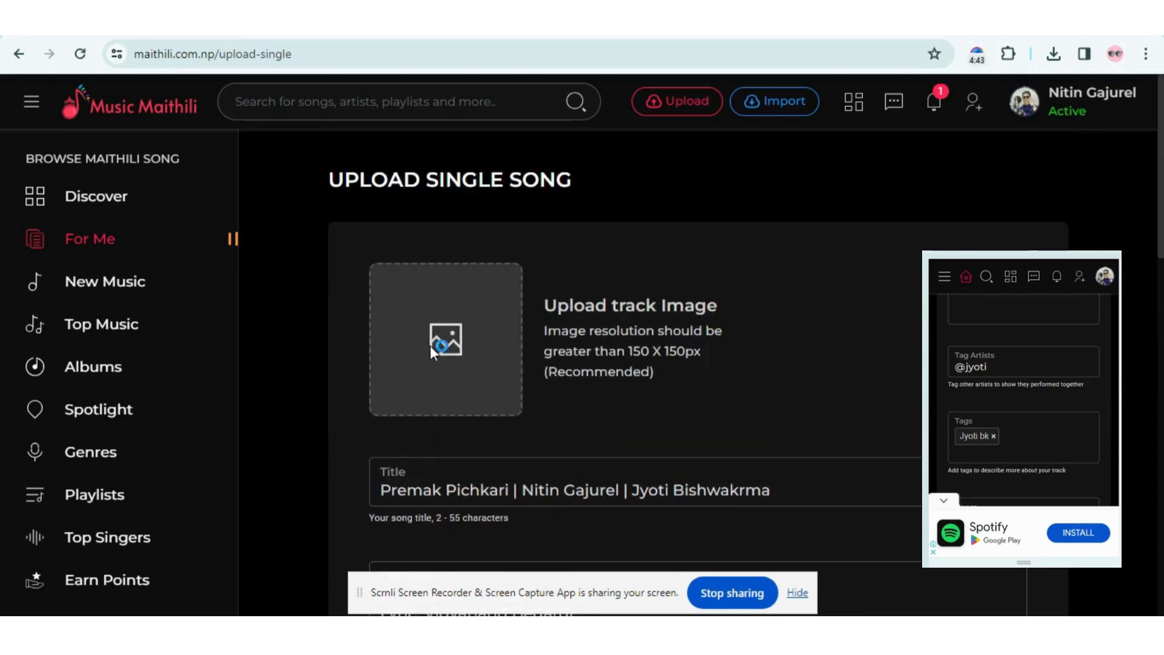
- Load cover.jpg as the track's cover image and review the submitted form
{"action": "left_click", "coordinate": [431, 345]}
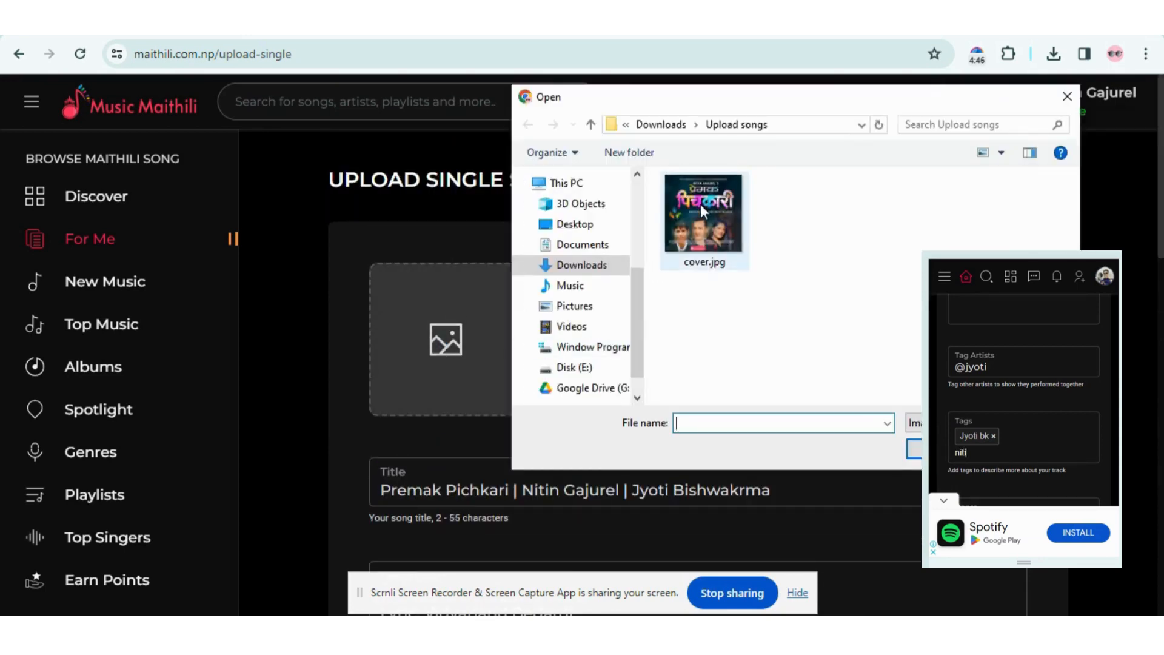
{"action": "double_click", "coordinate": [712, 226]}
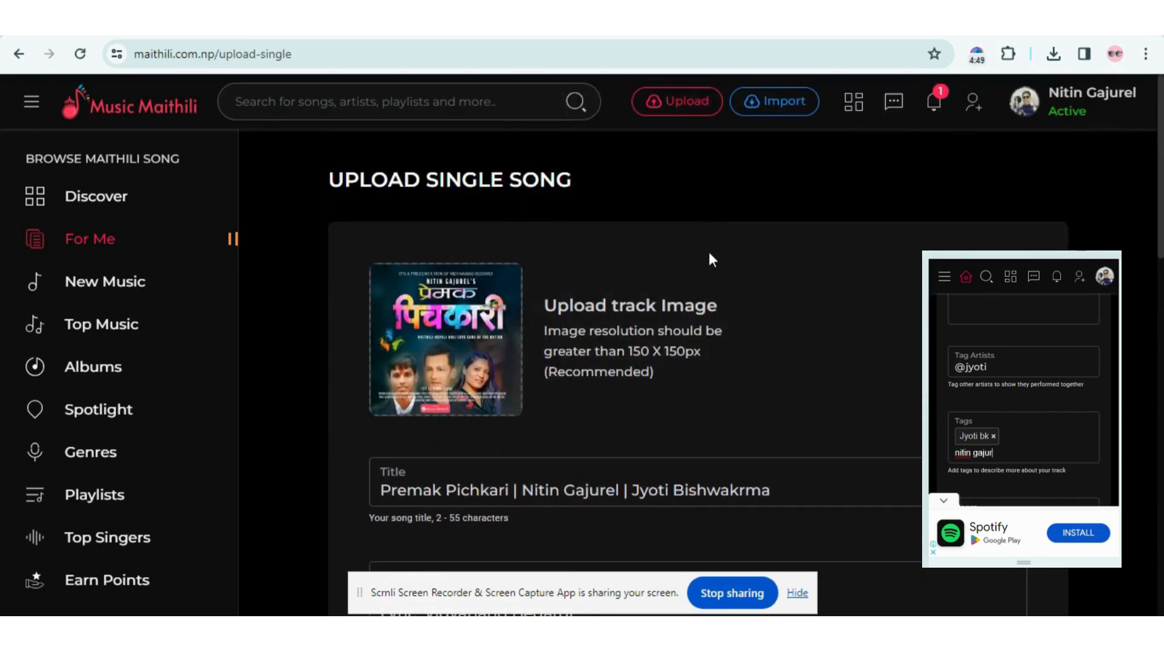
{"action": "scroll", "coordinate": [719, 285], "scroll_direction": "down", "scroll_amount": 8}
{"action": "scroll", "coordinate": [729, 309], "scroll_direction": "down", "scroll_amount": 10}
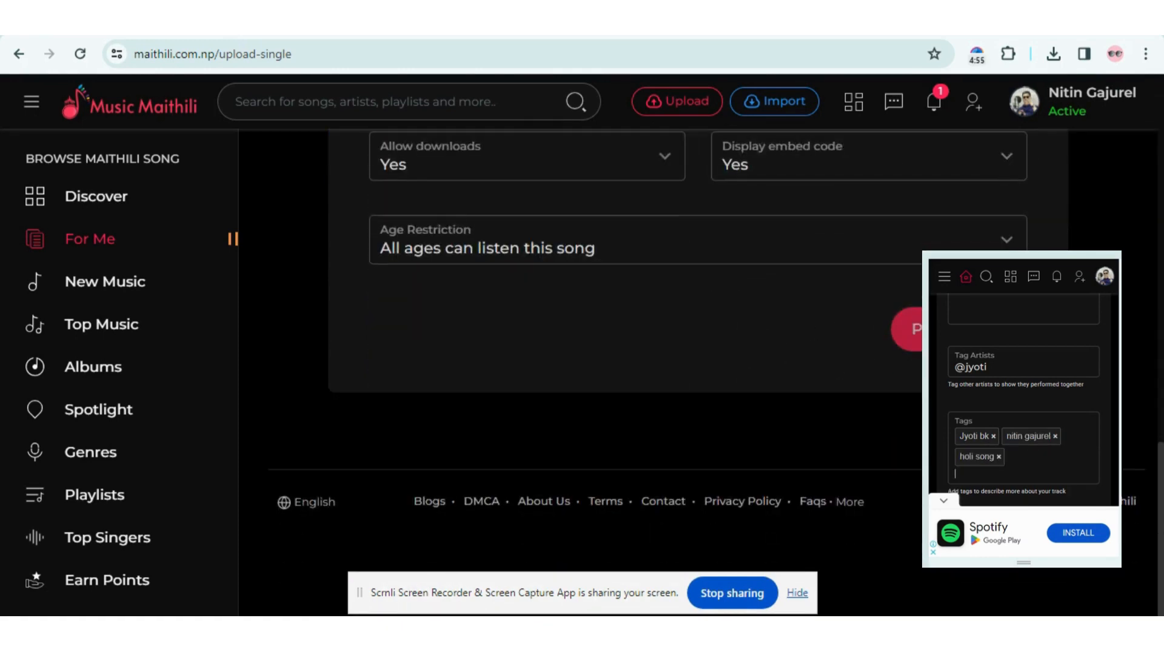
{"action": "scroll", "coordinate": [706, 327], "scroll_direction": "up", "scroll_amount": 2}
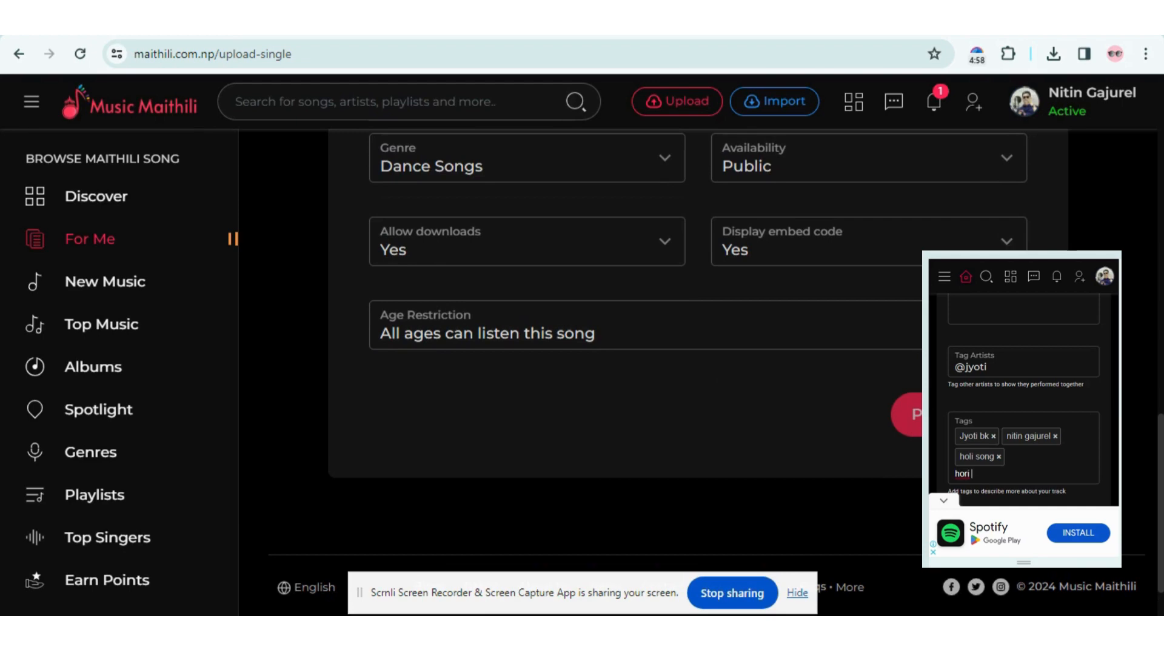
{"action": "scroll", "coordinate": [852, 352], "scroll_direction": "up", "scroll_amount": 8}
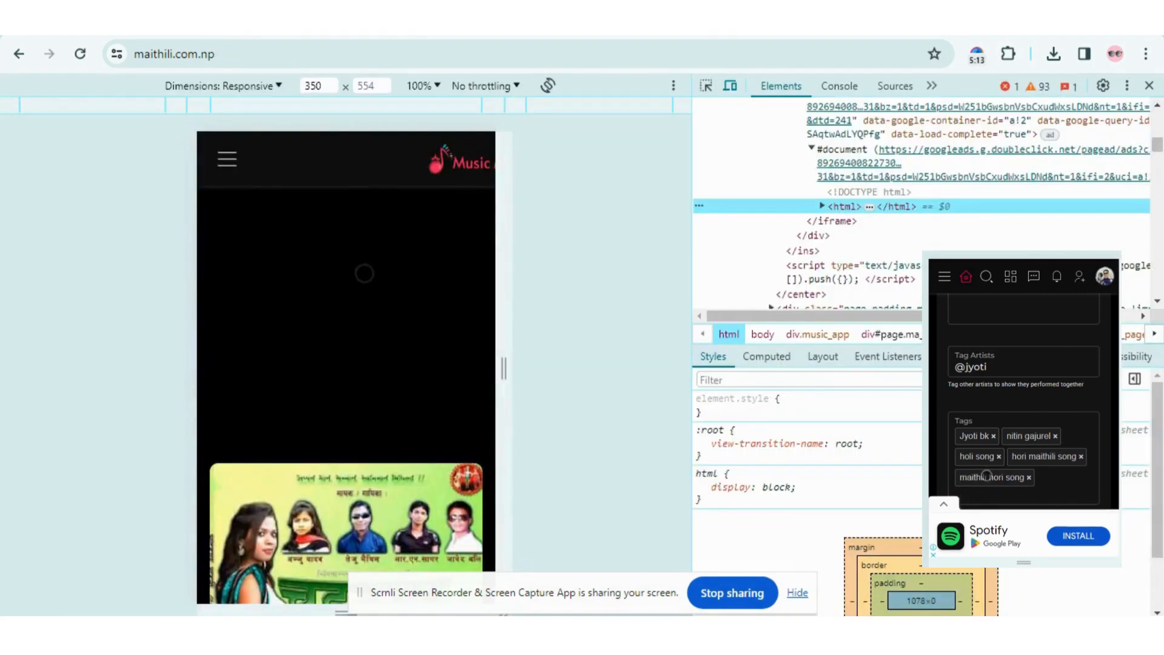
- Reload the Music Maithili page in DevTools' mobile emulation view
{"action": "scroll", "coordinate": [309, 202], "scroll_direction": "down", "scroll_amount": 5}
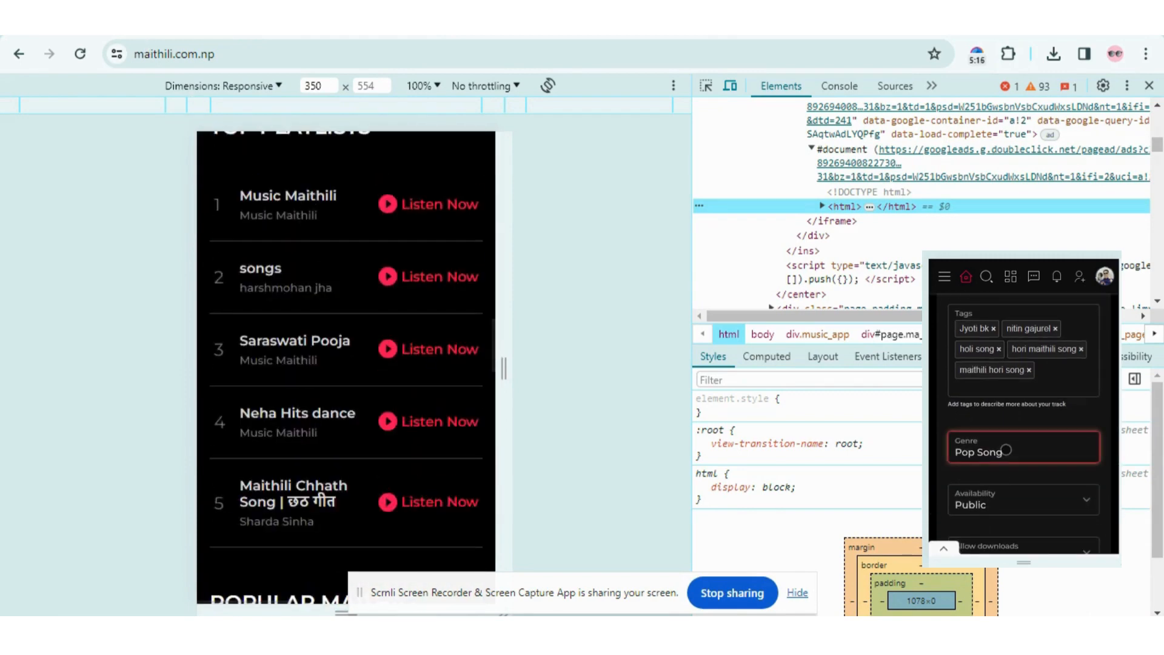
{"action": "left_click", "coordinate": [80, 54]}
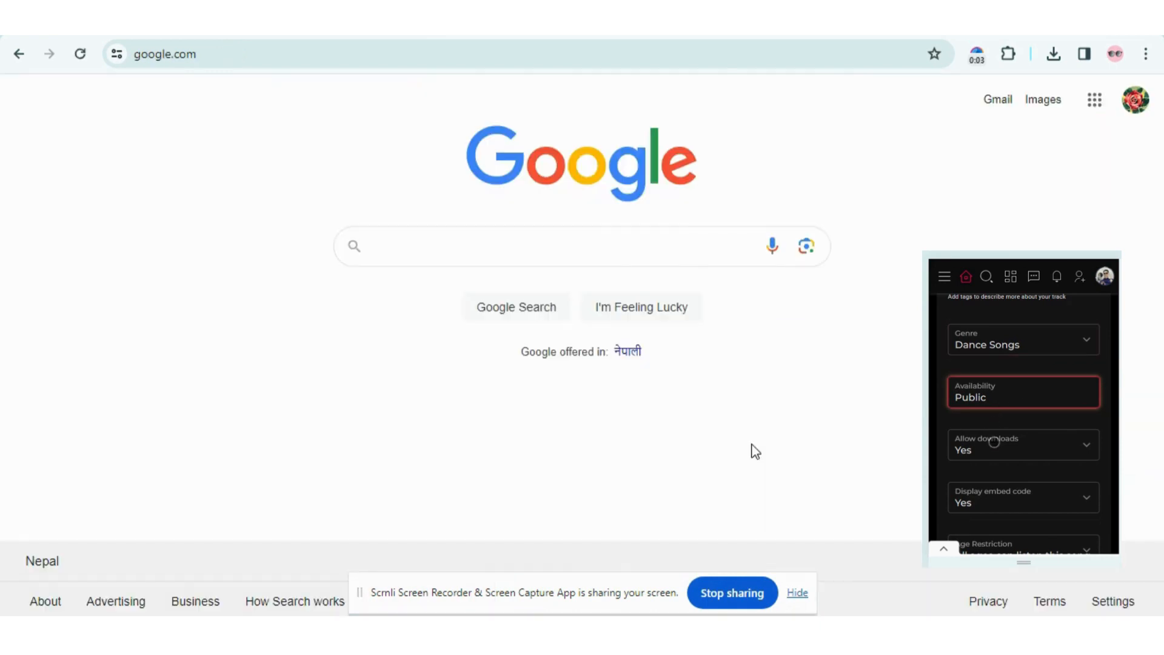
- Search Google again for 'music maithili' and open the Music Maithili result
{"action": "left_click", "coordinate": [616, 247]}
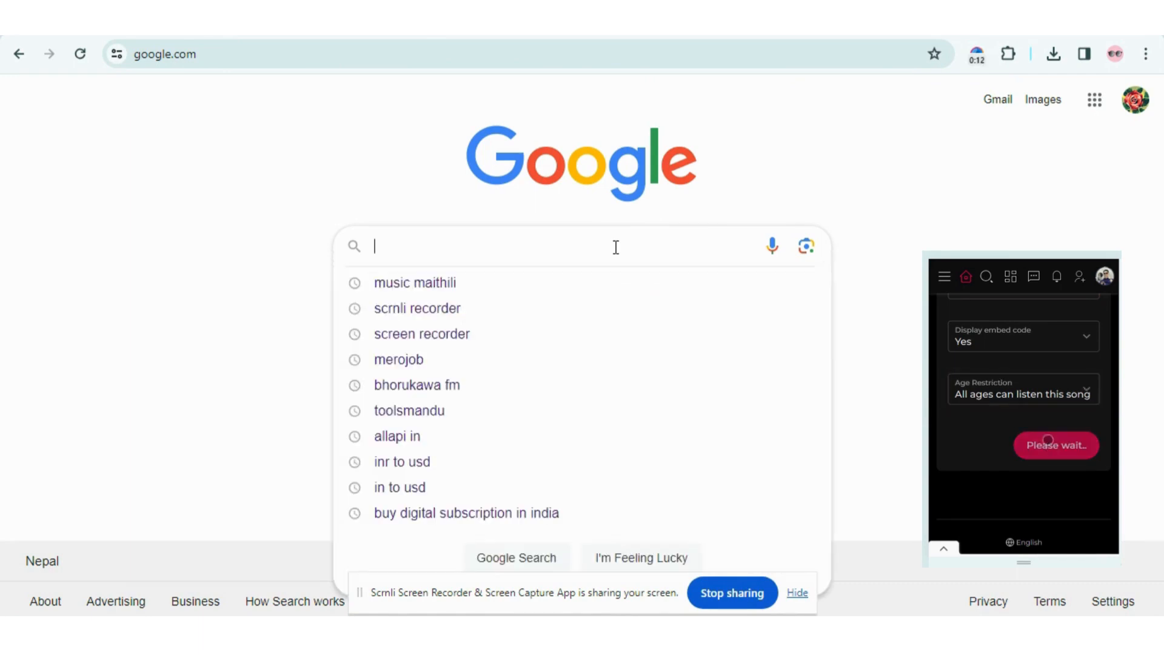
{"action": "type", "text": "music maithili"}
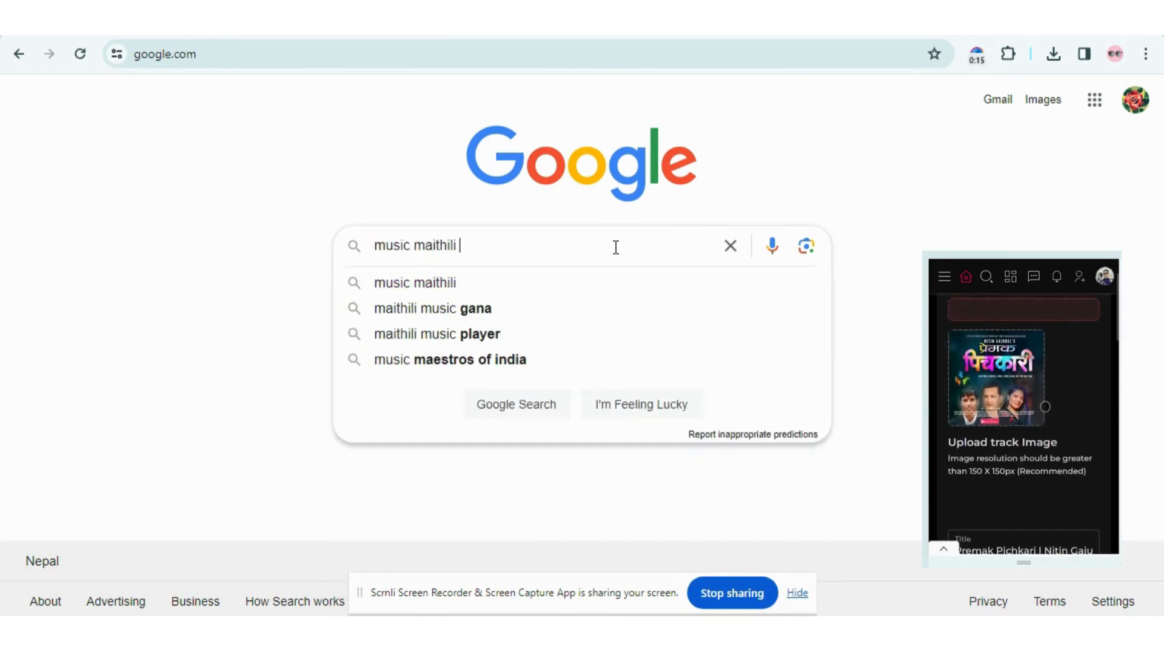
{"action": "key", "text": "Return"}
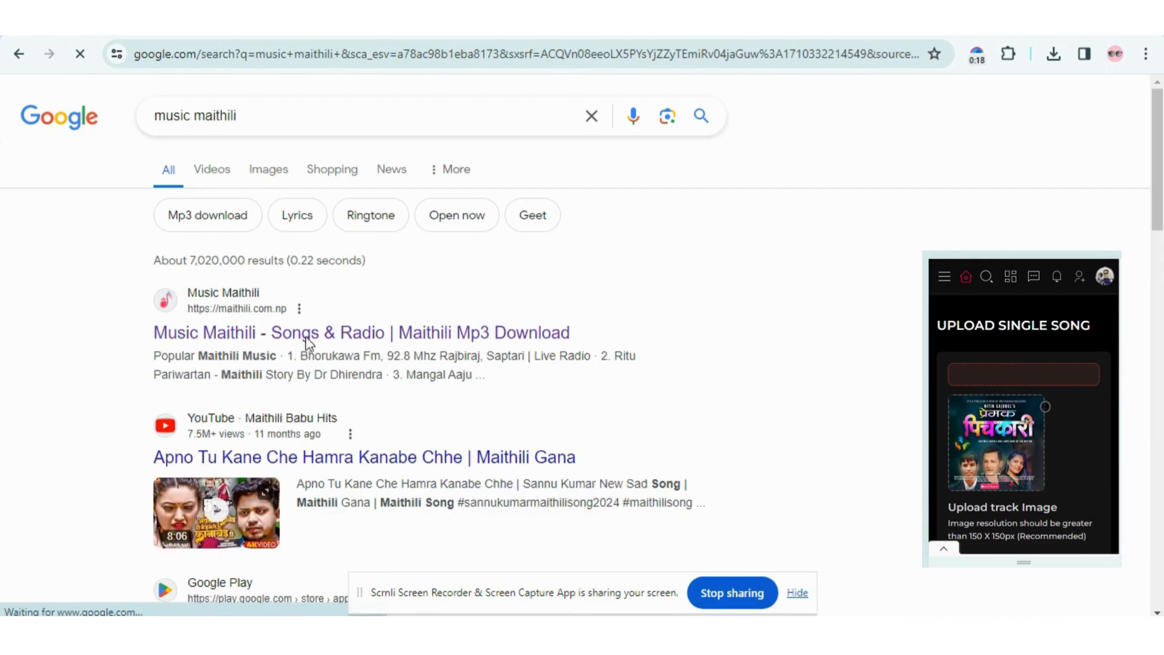
{"action": "left_click", "coordinate": [358, 335]}
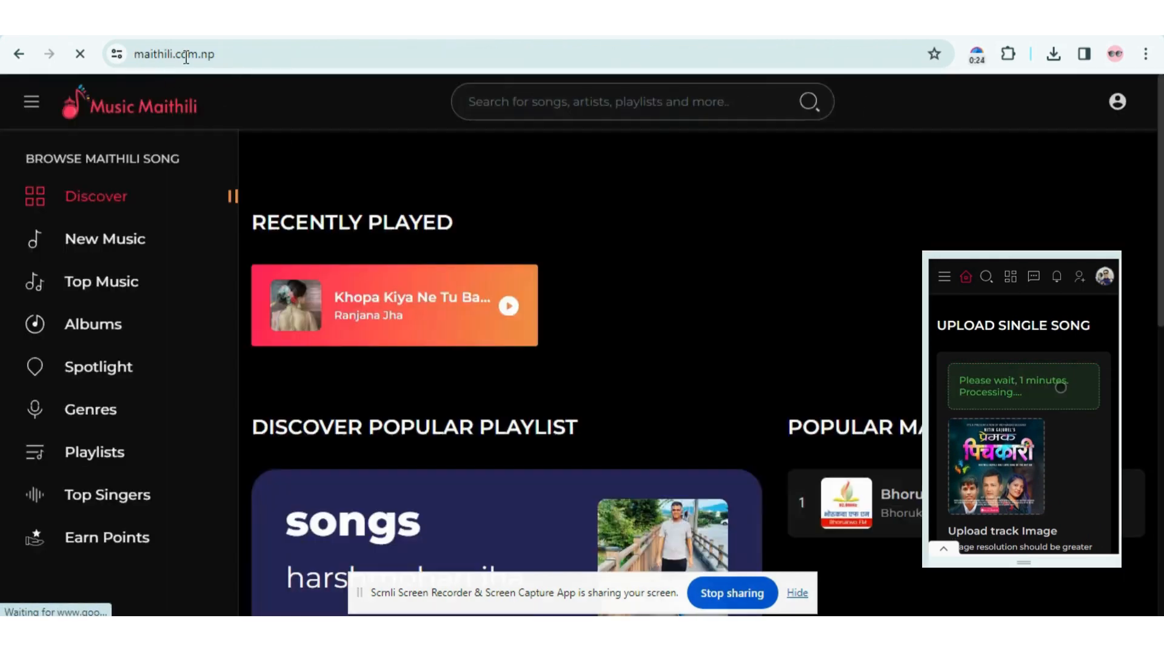
- Bring up the Music Maithili login form from the account menu
{"action": "double_click", "coordinate": [183, 55]}
{"action": "left_click", "coordinate": [271, 54]}
{"action": "left_click", "coordinate": [385, 114]}
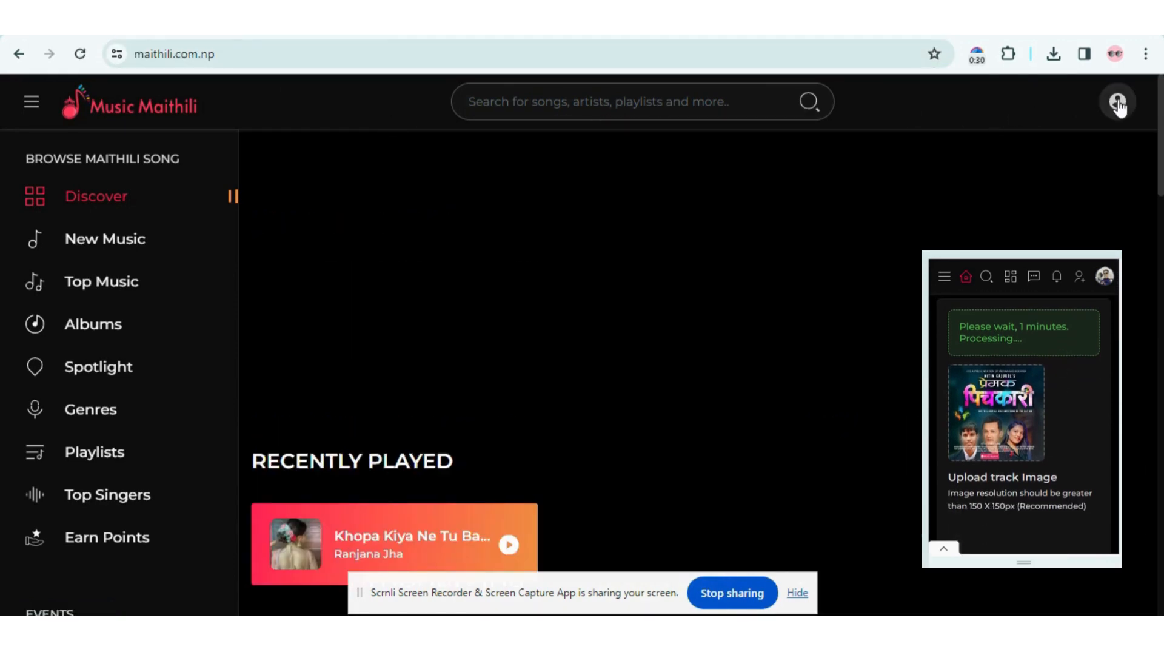
{"action": "left_click", "coordinate": [1119, 105]}
{"action": "left_click", "coordinate": [1011, 156]}
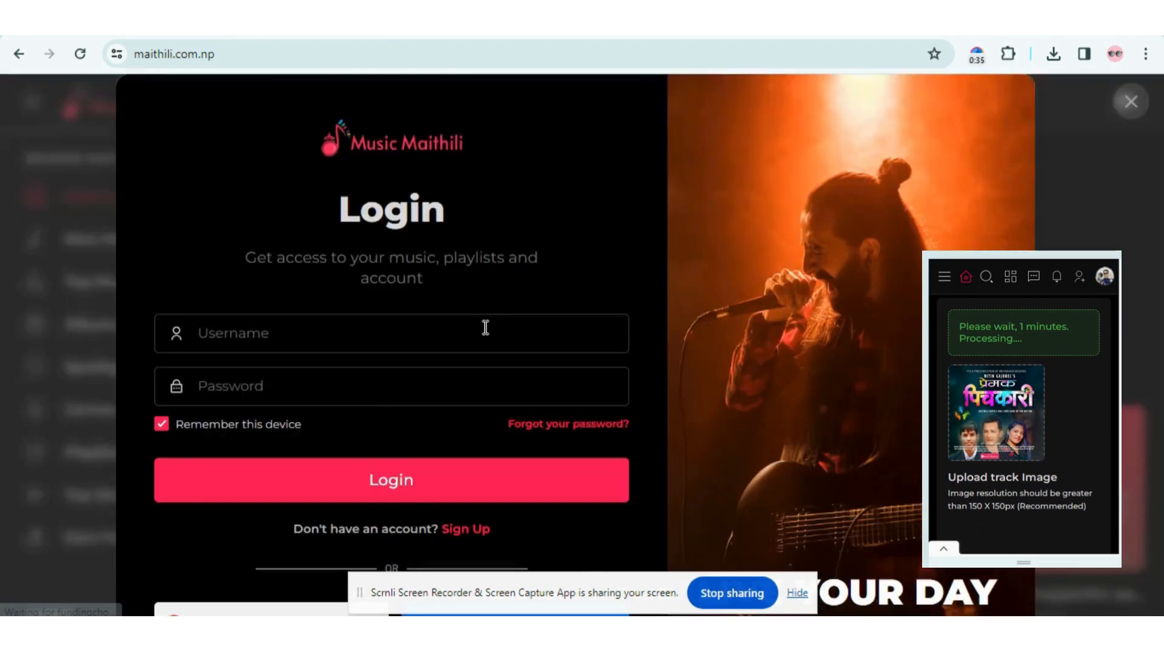
- Fill in the saved account username and the password, then log in
{"action": "left_click", "coordinate": [486, 328]}
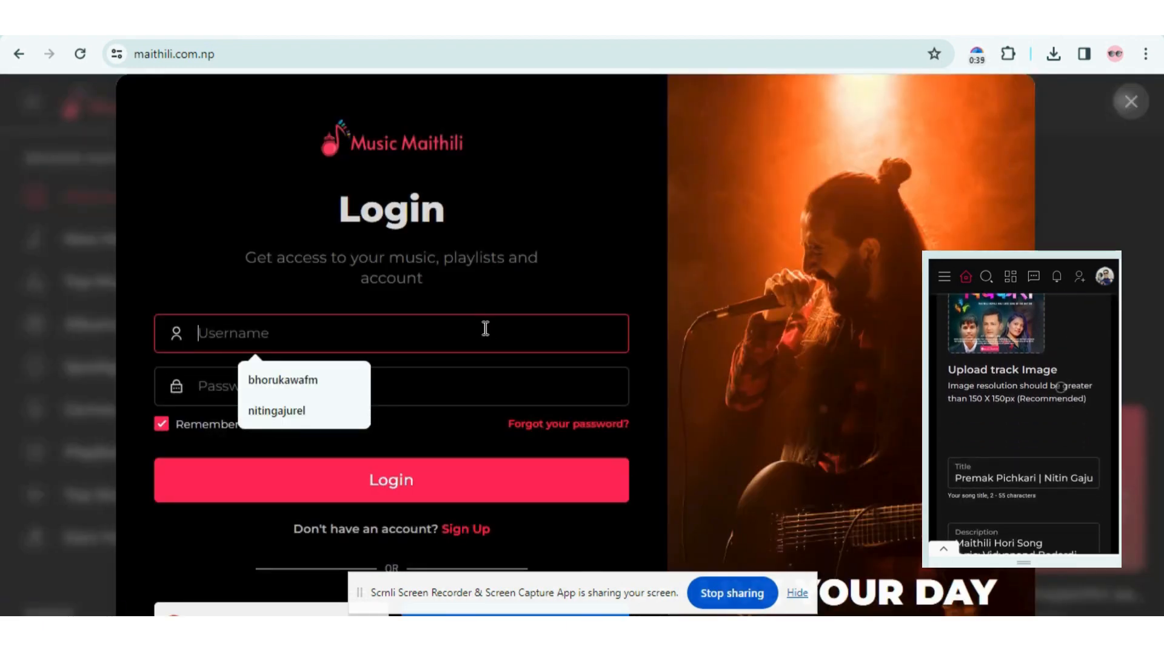
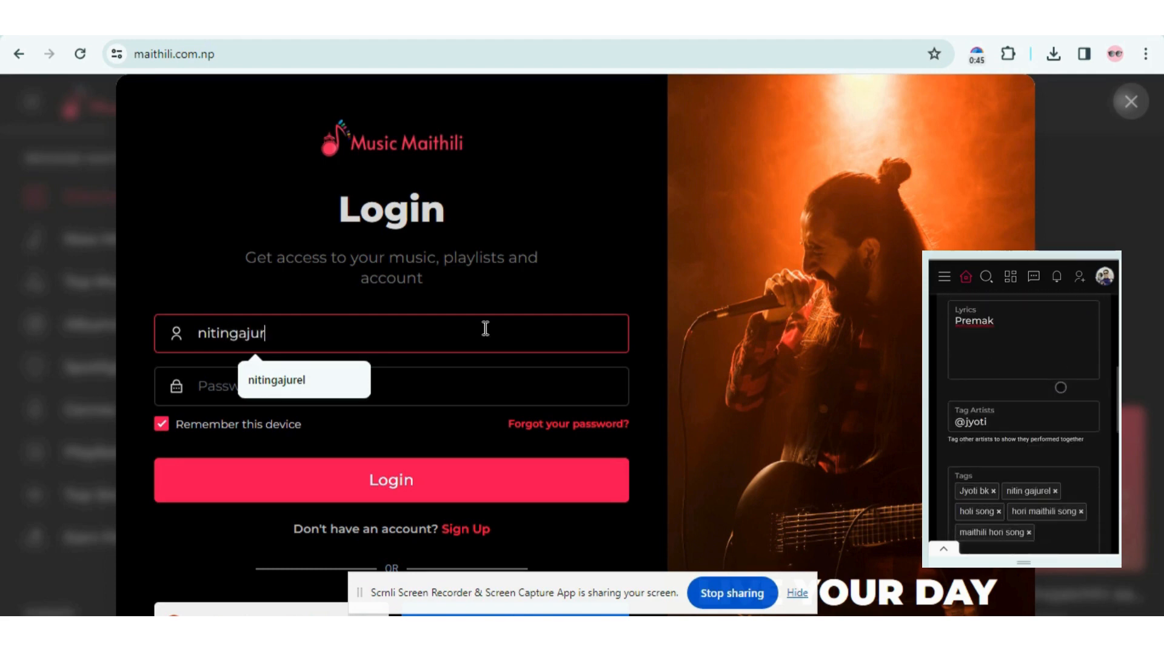
{"action": "double_click", "coordinate": [397, 333]}
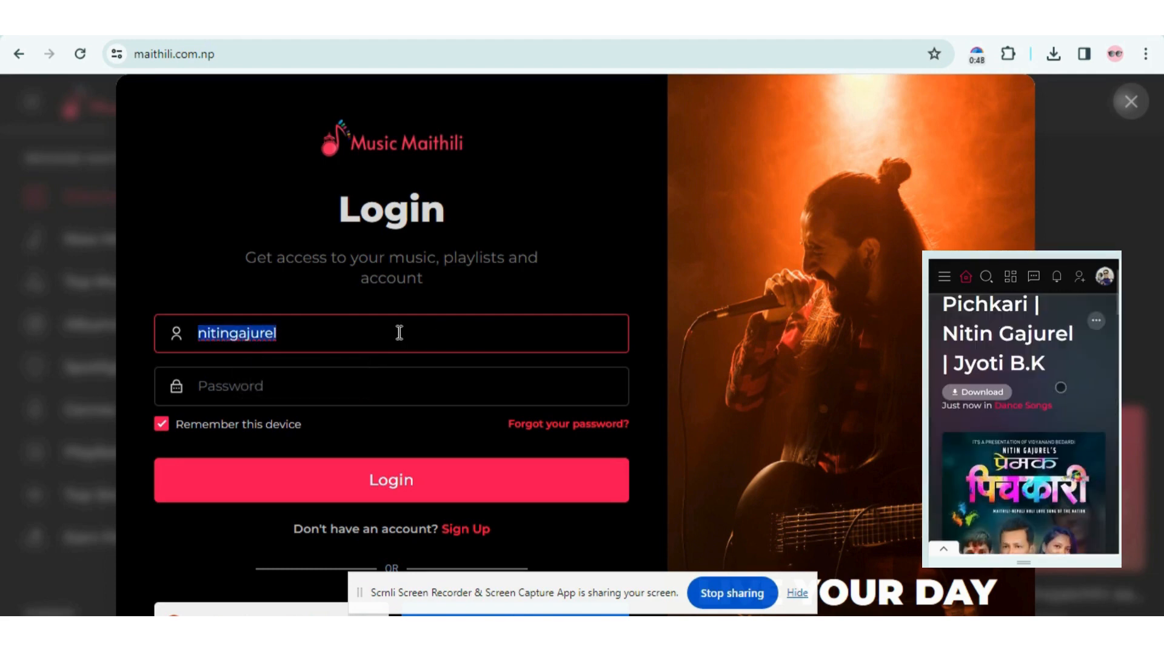
{"action": "left_click", "coordinate": [390, 382]}
{"action": "key", "text": "ctrl+v"}
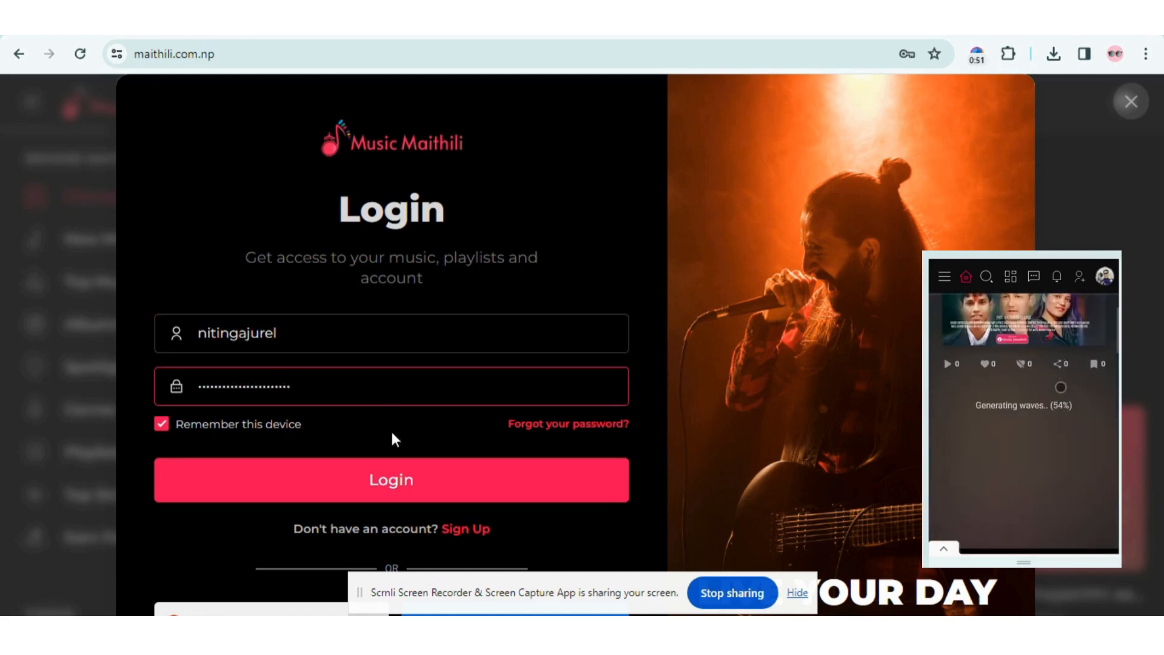
{"action": "scroll", "coordinate": [393, 438], "scroll_direction": "down", "scroll_amount": 1}
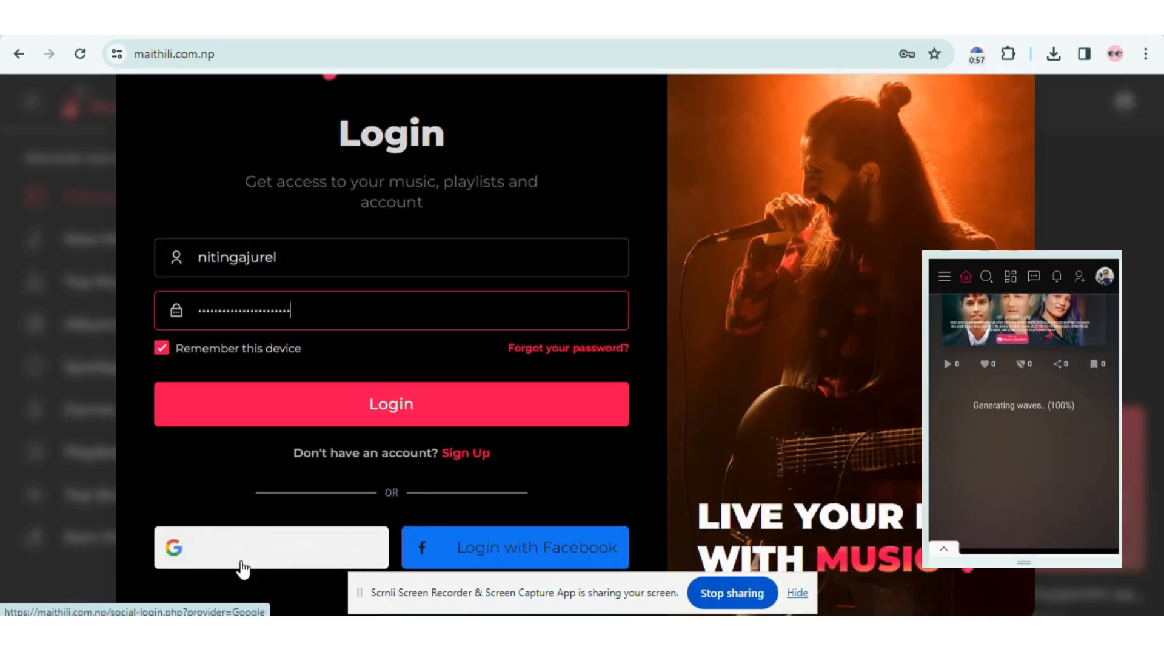
{"action": "scroll", "coordinate": [282, 483], "scroll_direction": "up", "scroll_amount": 1}
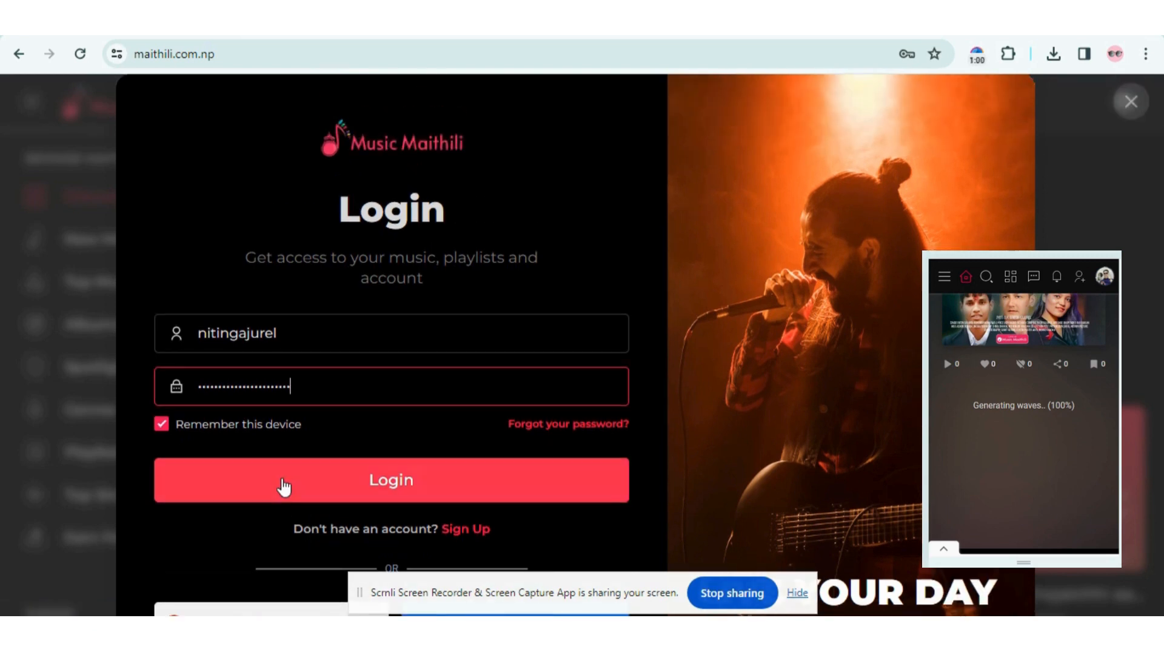
{"action": "scroll", "coordinate": [283, 488], "scroll_direction": "down", "scroll_amount": 1}
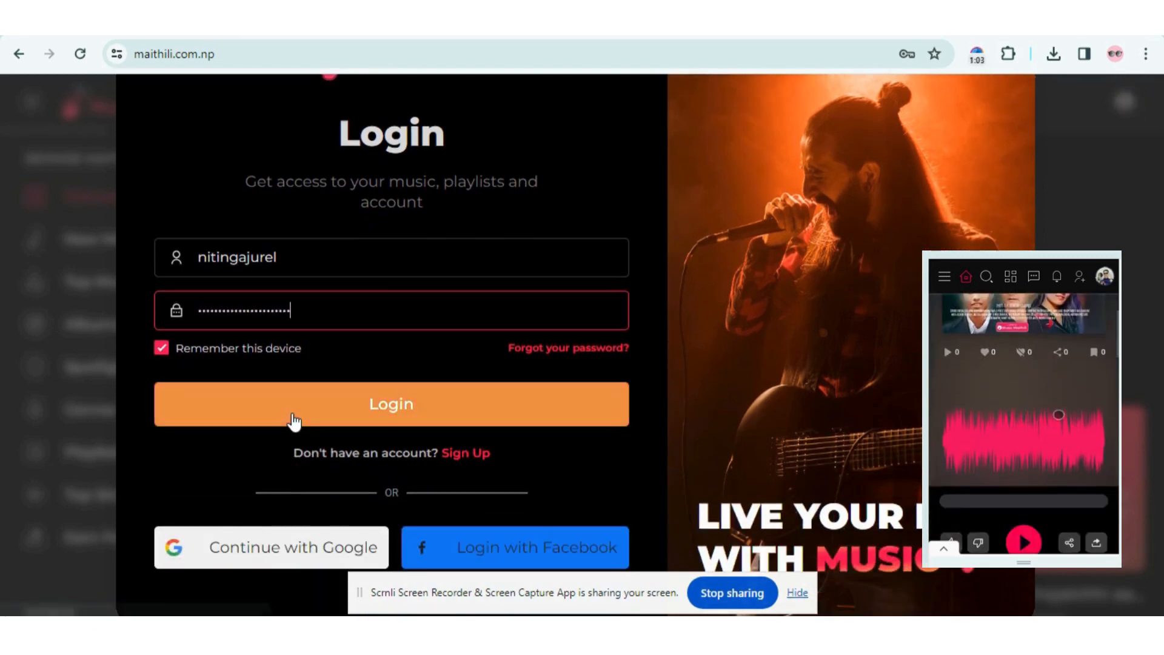
{"action": "scroll", "coordinate": [294, 421], "scroll_direction": "up", "scroll_amount": 1}
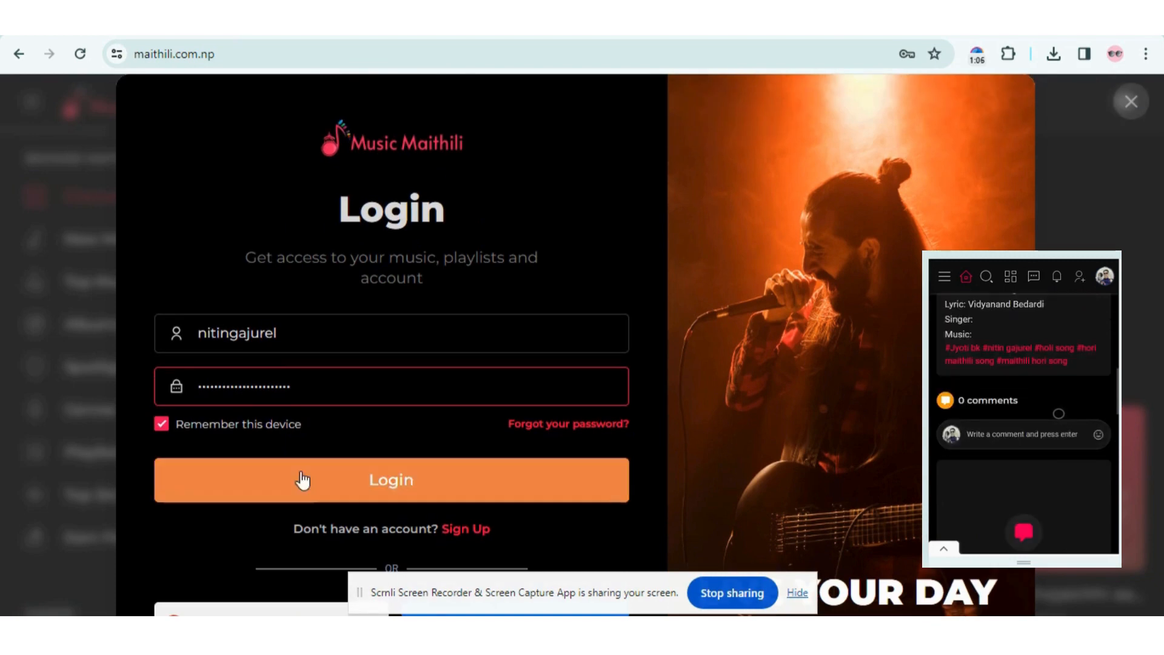
{"action": "left_click", "coordinate": [307, 479]}
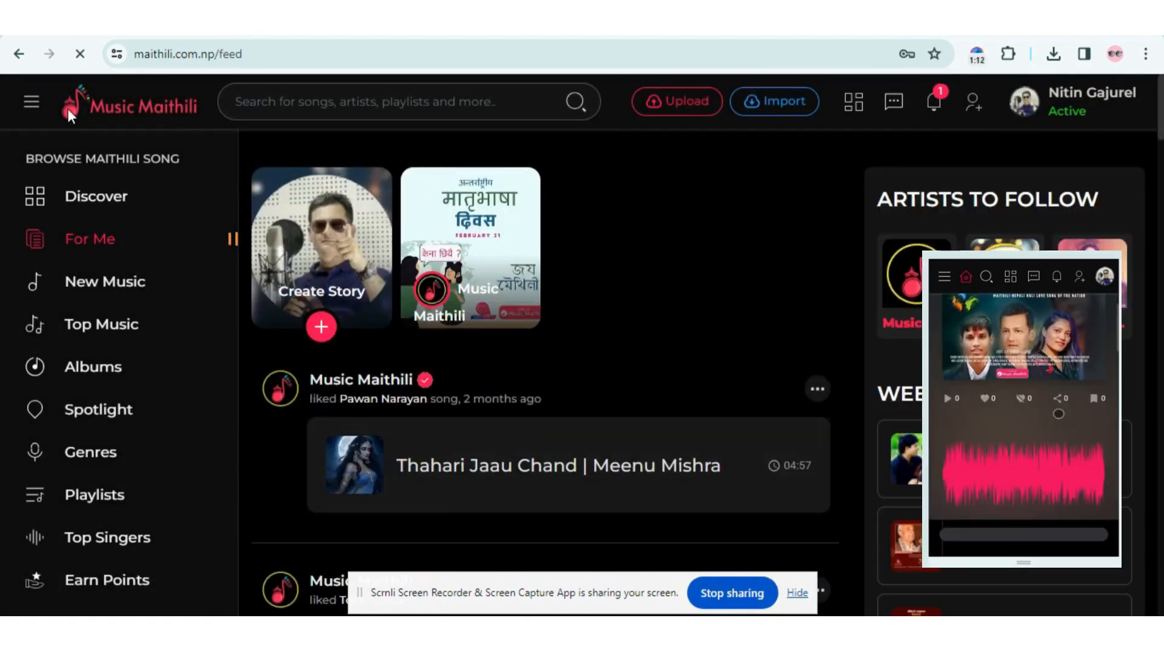
- Decline Chrome's password saving and open the Upload Single Song page
{"action": "left_click", "coordinate": [907, 313]}
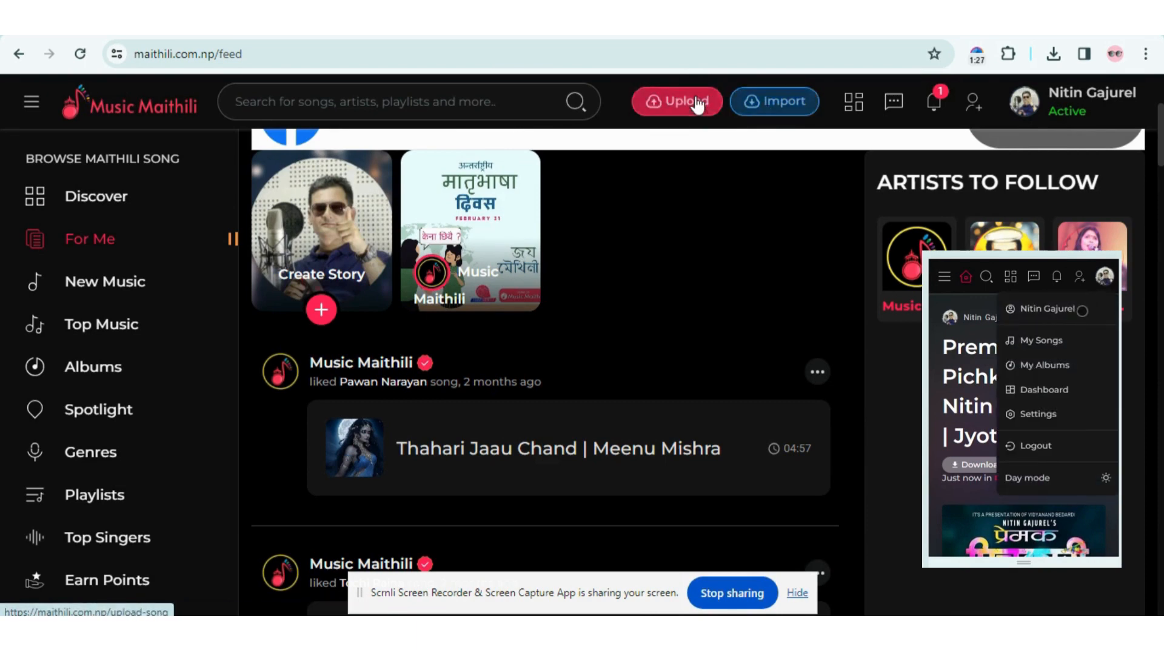
{"action": "left_click", "coordinate": [659, 106]}
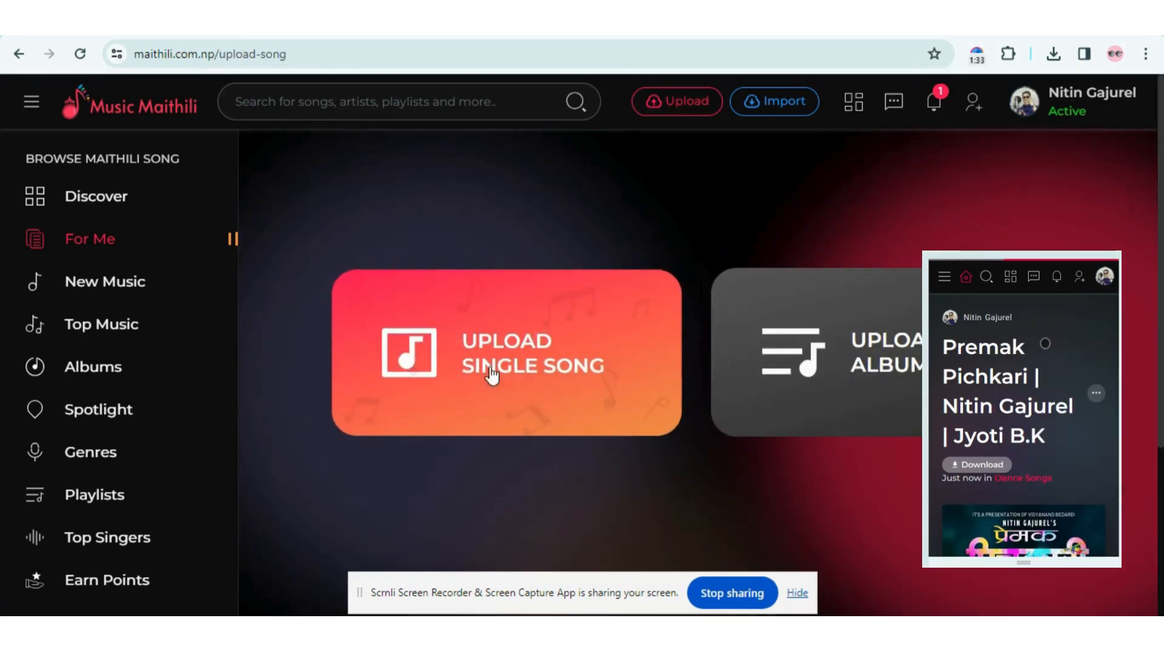
{"action": "scroll", "coordinate": [493, 372], "scroll_direction": "down", "scroll_amount": 3}
{"action": "scroll", "coordinate": [562, 361], "scroll_direction": "up", "scroll_amount": 2}
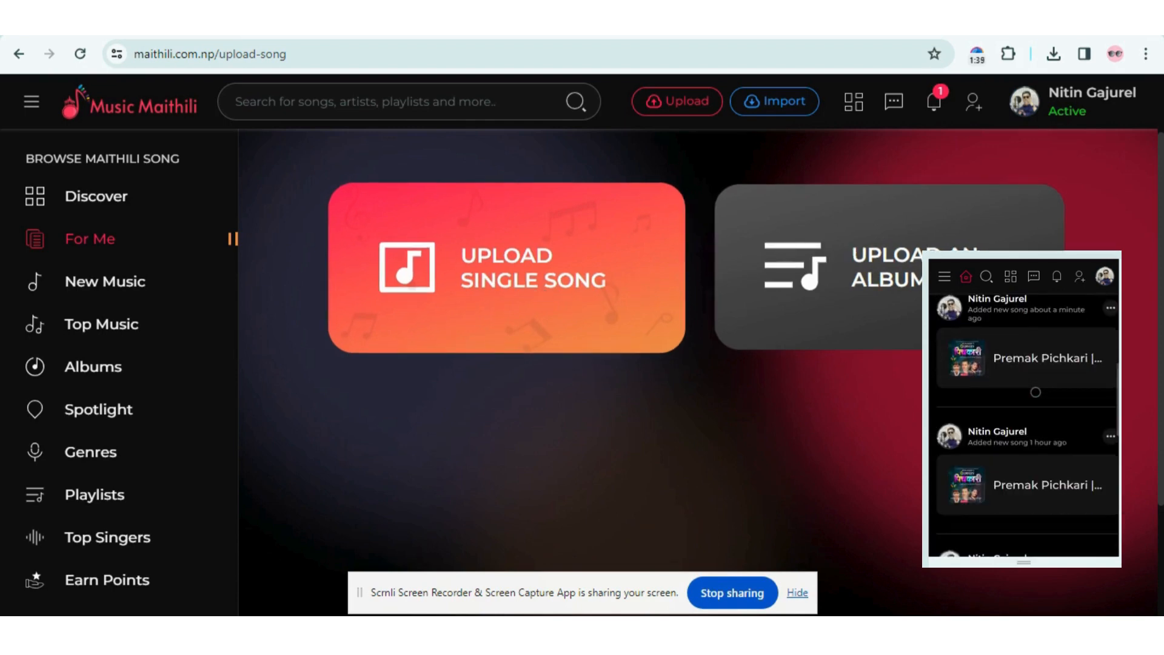
{"action": "left_click", "coordinate": [513, 282]}
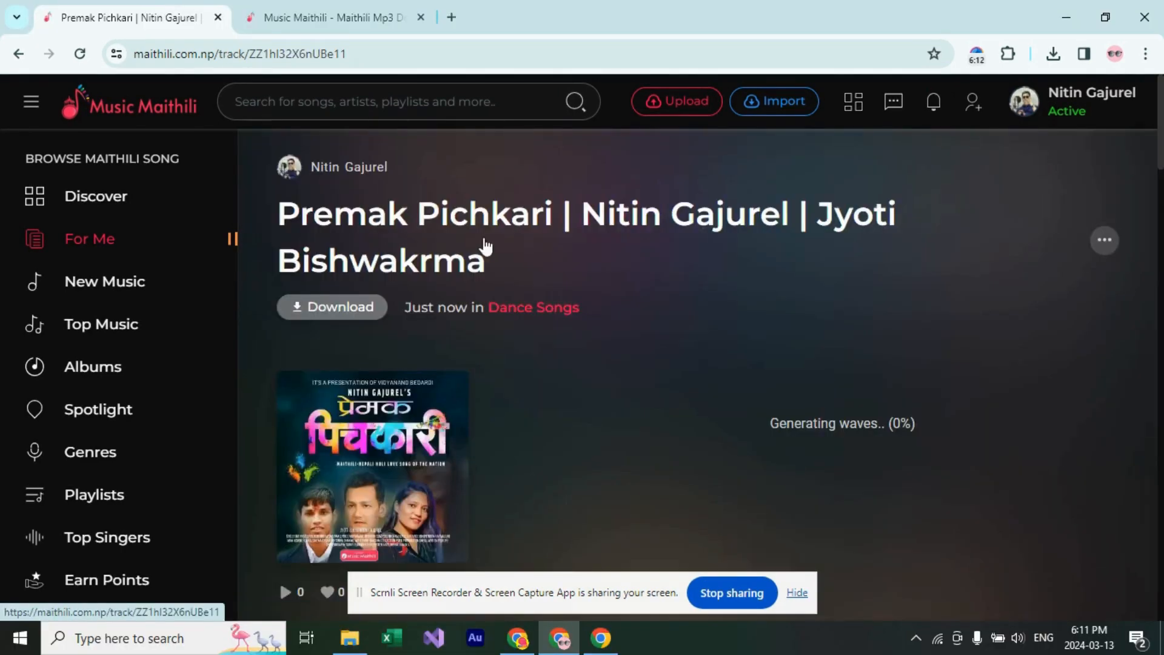
- Review the published Premak Pichkari track page and select its 'Generating waves' status line
{"action": "scroll", "coordinate": [813, 358], "scroll_direction": "down", "scroll_amount": 3}
{"action": "scroll", "coordinate": [560, 308], "scroll_direction": "up", "scroll_amount": 3}
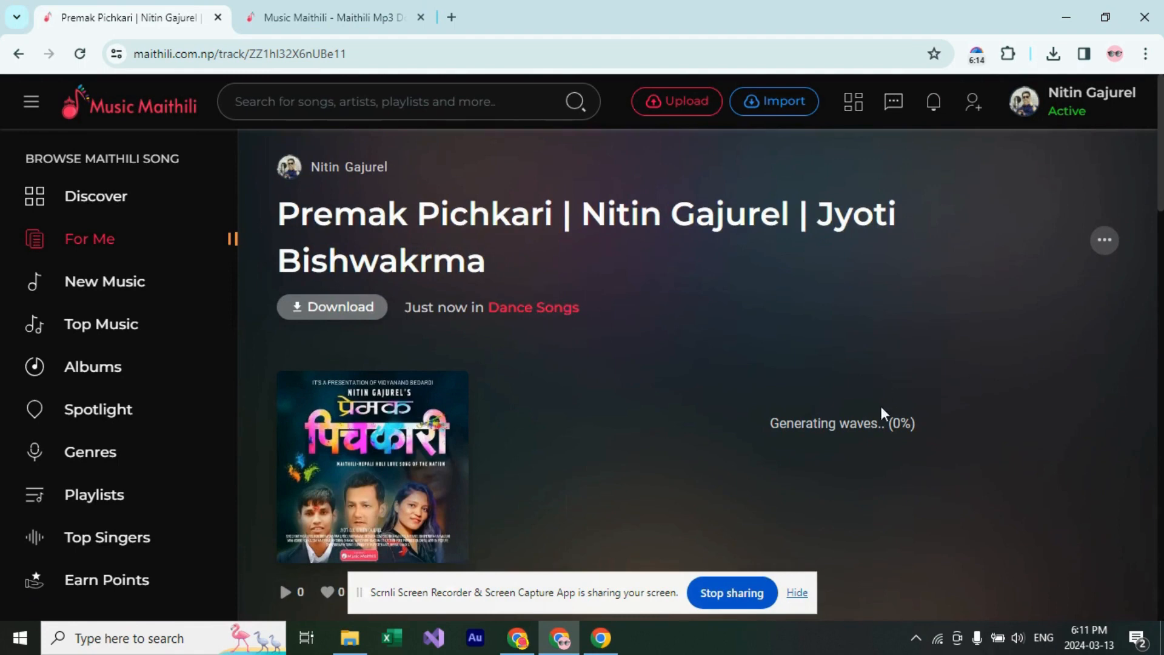
{"action": "triple_click", "coordinate": [862, 425]}
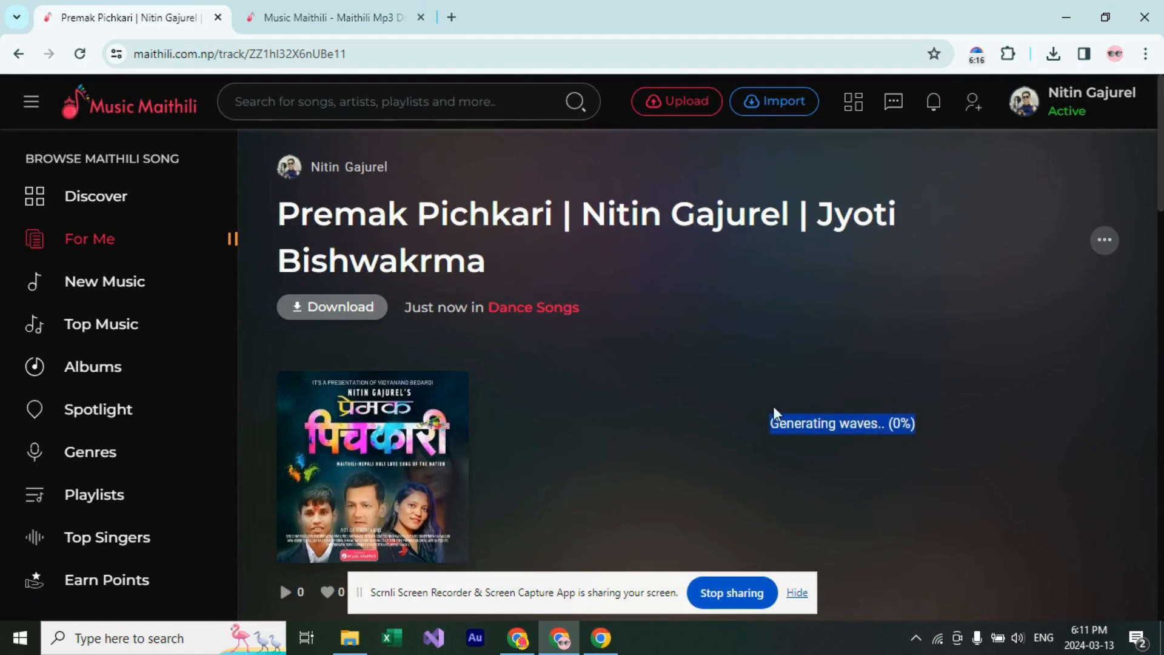
{"action": "scroll", "coordinate": [796, 402], "scroll_direction": "down", "scroll_amount": 4}
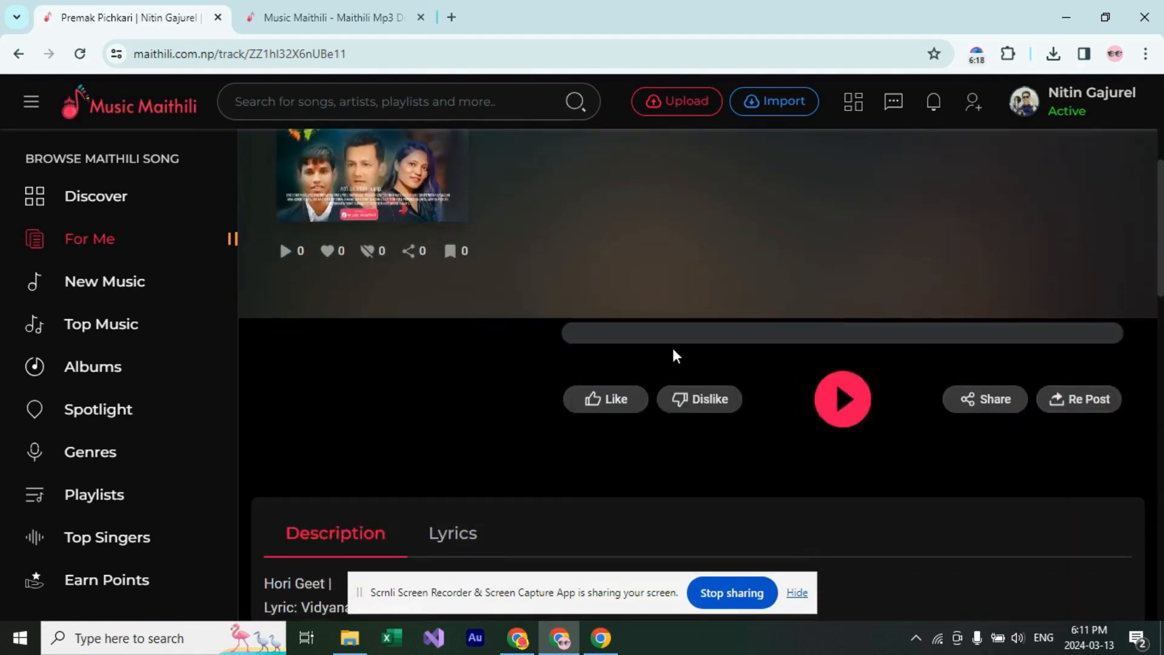
{"action": "scroll", "coordinate": [672, 346], "scroll_direction": "up", "scroll_amount": 2}
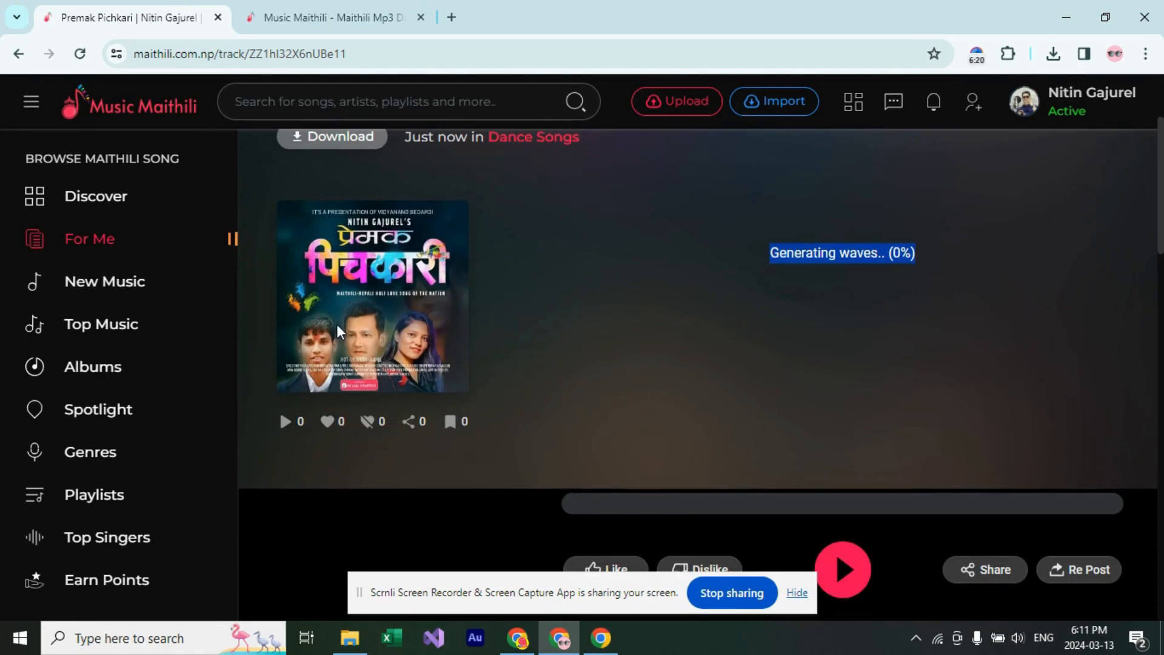